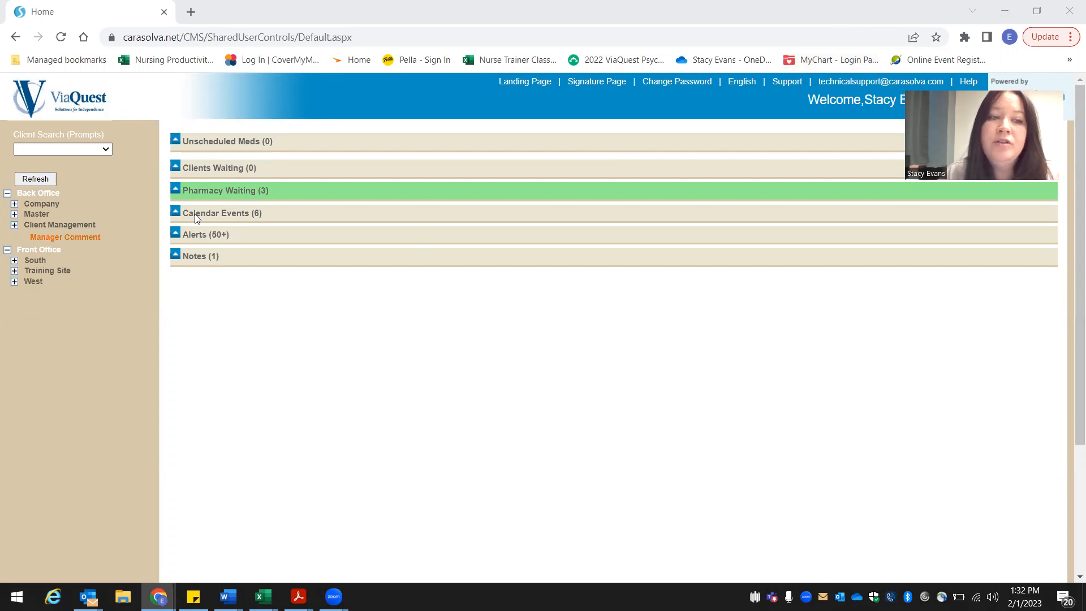
Step: Open the Training Site client's prompt sheet from the client search and go to their medication events
{"action": "left_click", "coordinate": [104, 151]}
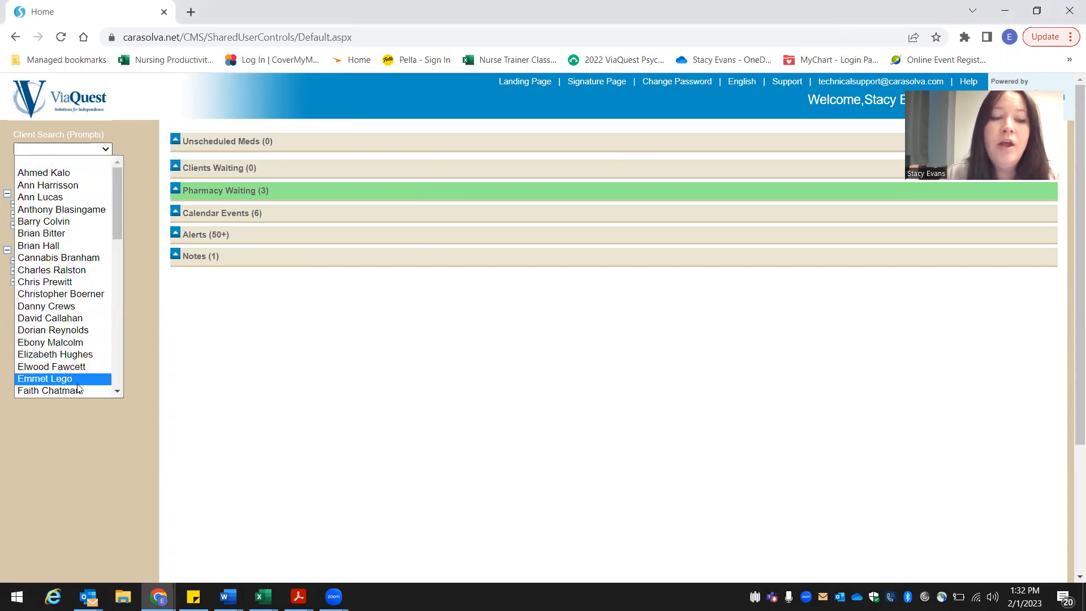
{"action": "left_click", "coordinate": [62, 379]}
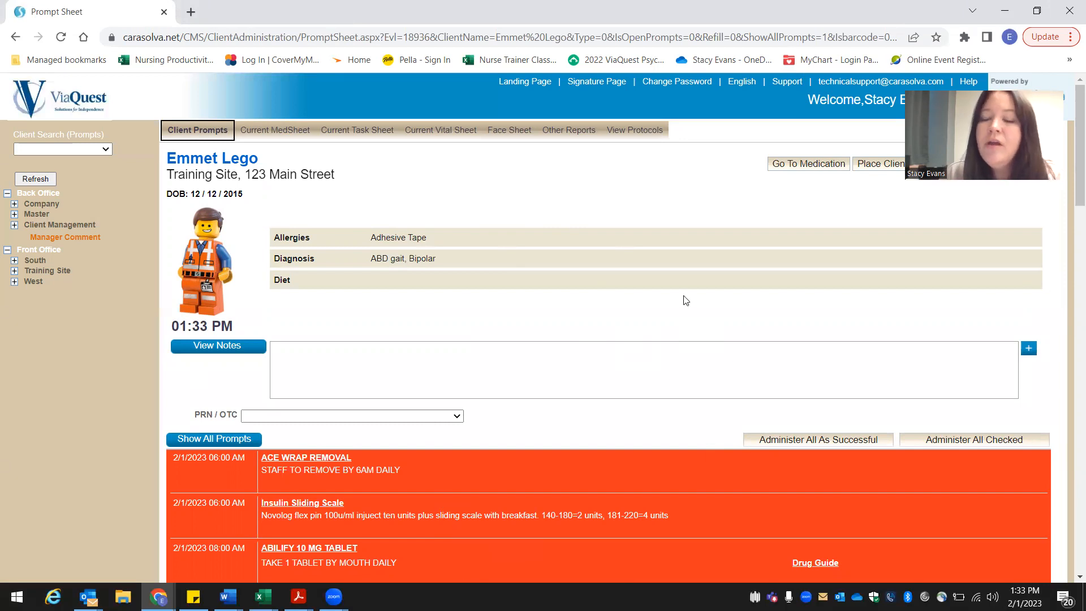
{"action": "left_click", "coordinate": [800, 165]}
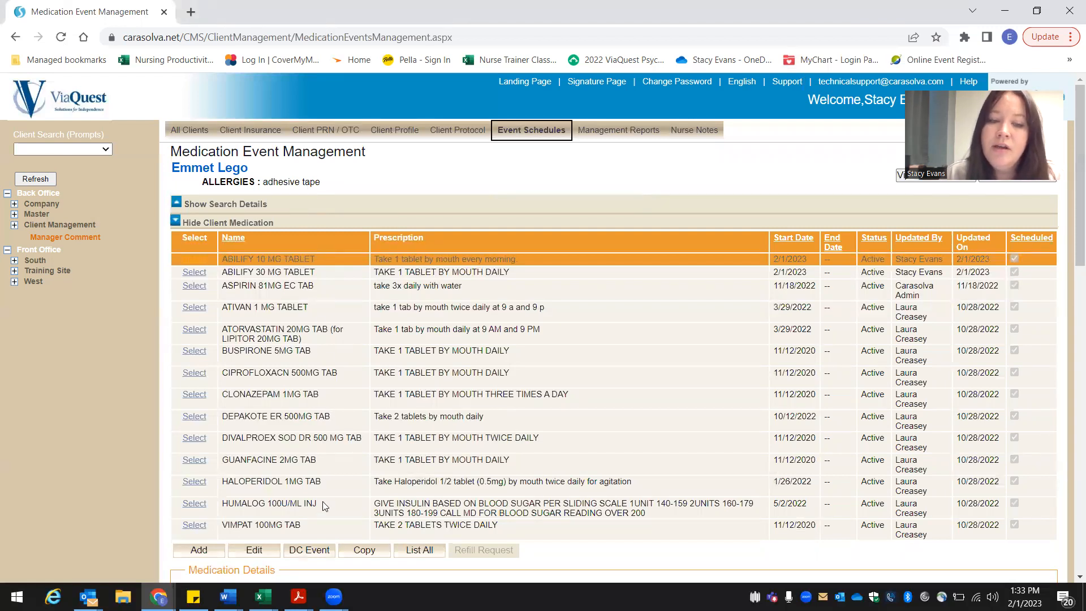
Step: Add a new medication event for the client with ABILIFY 5 MG TABLET as the medication name and strength
{"action": "mouse_move", "coordinate": [333, 357]}
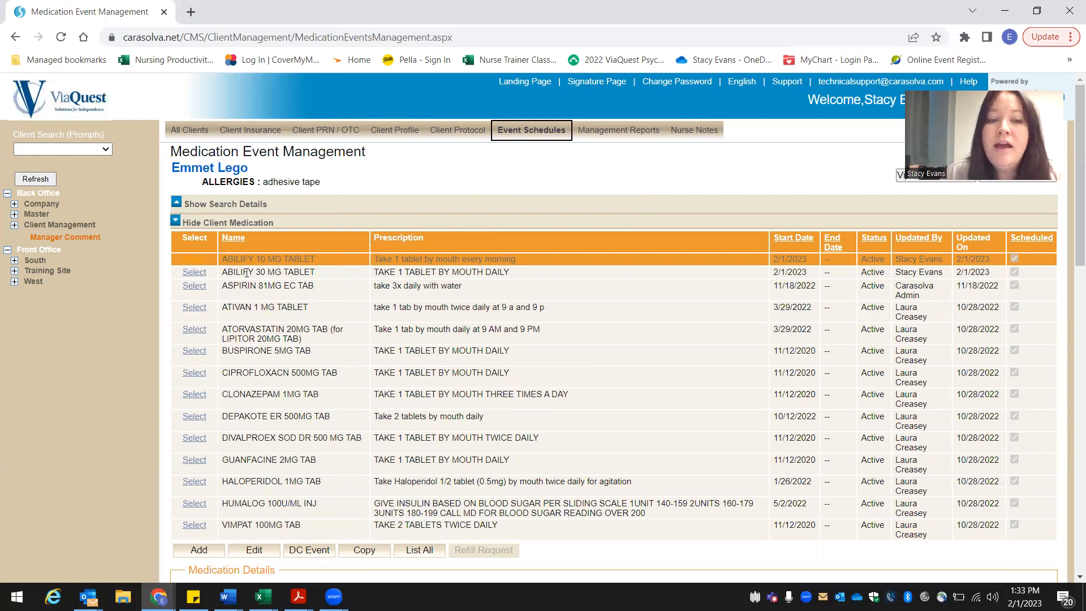
{"action": "mouse_move", "coordinate": [248, 273]}
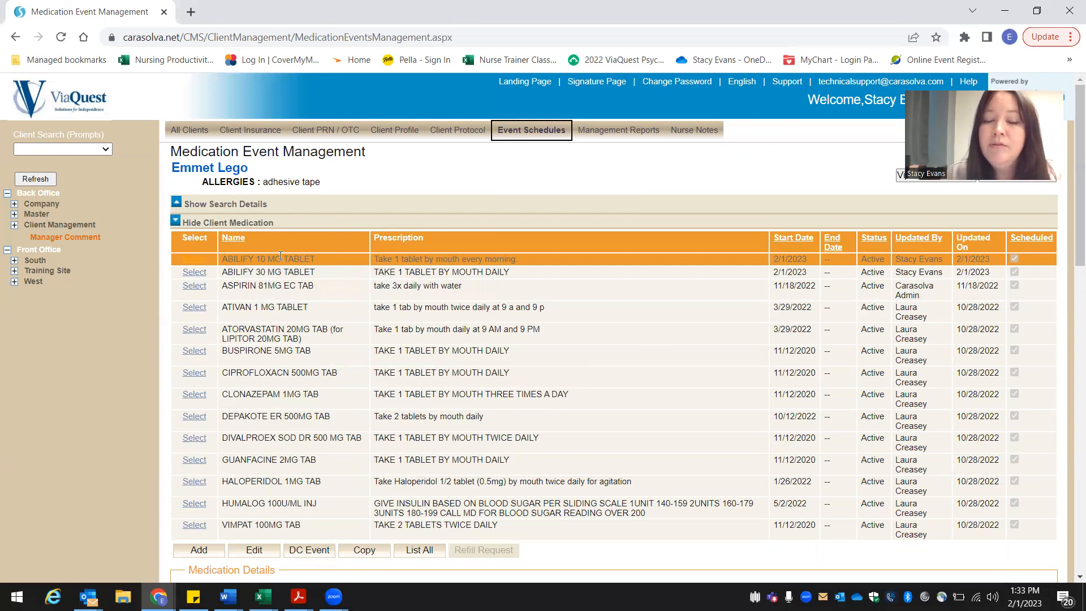
{"action": "mouse_move", "coordinate": [281, 256]}
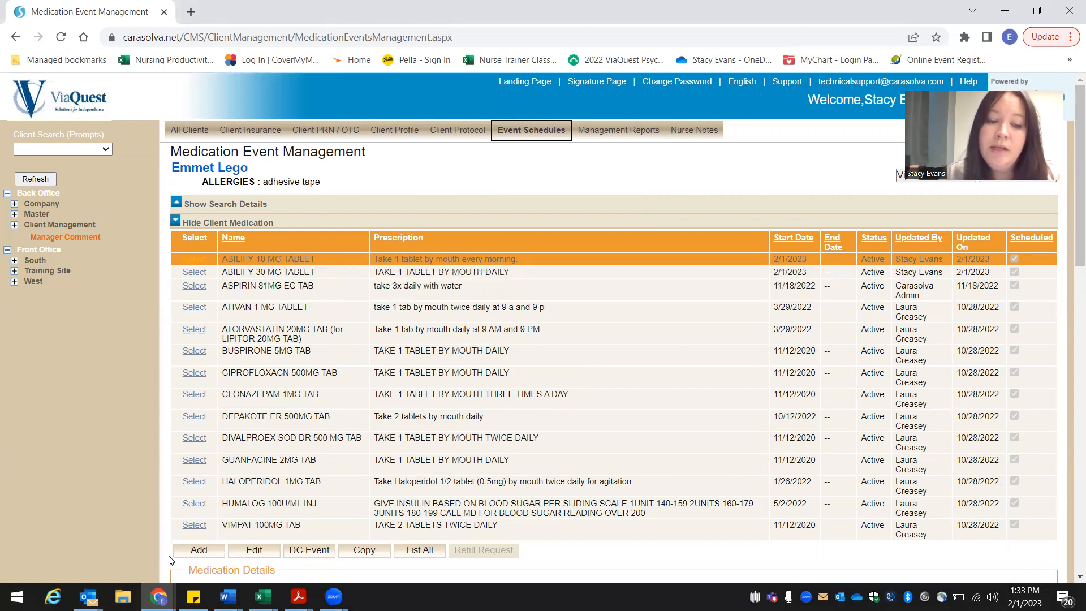
{"action": "left_click", "coordinate": [197, 551]}
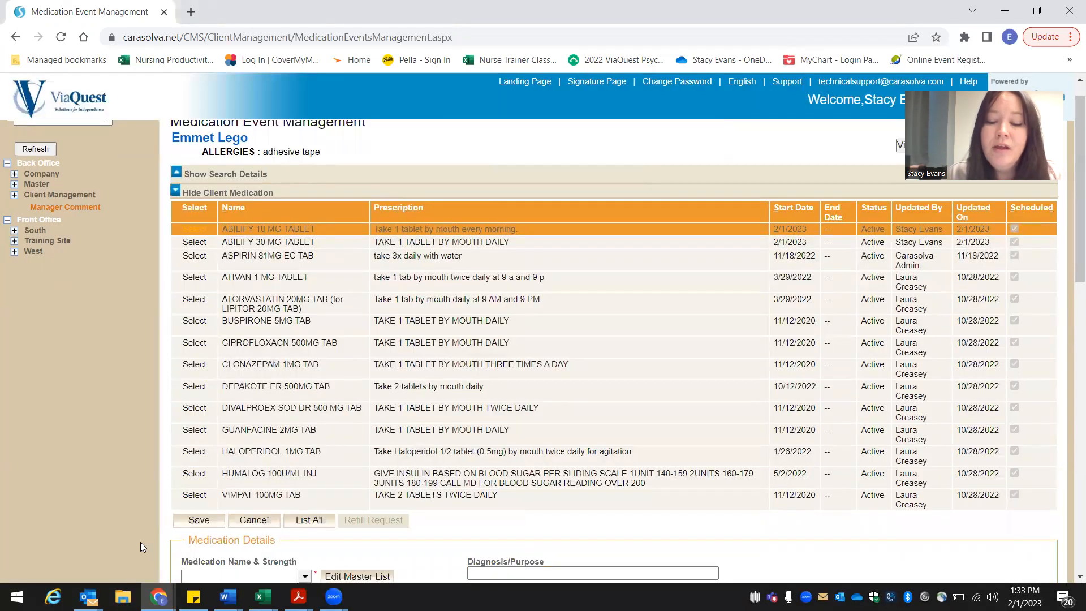
{"action": "scroll", "coordinate": [140, 542], "scroll_direction": "down", "scroll_amount": 1}
{"action": "scroll", "coordinate": [140, 542], "scroll_direction": "down", "scroll_amount": 3}
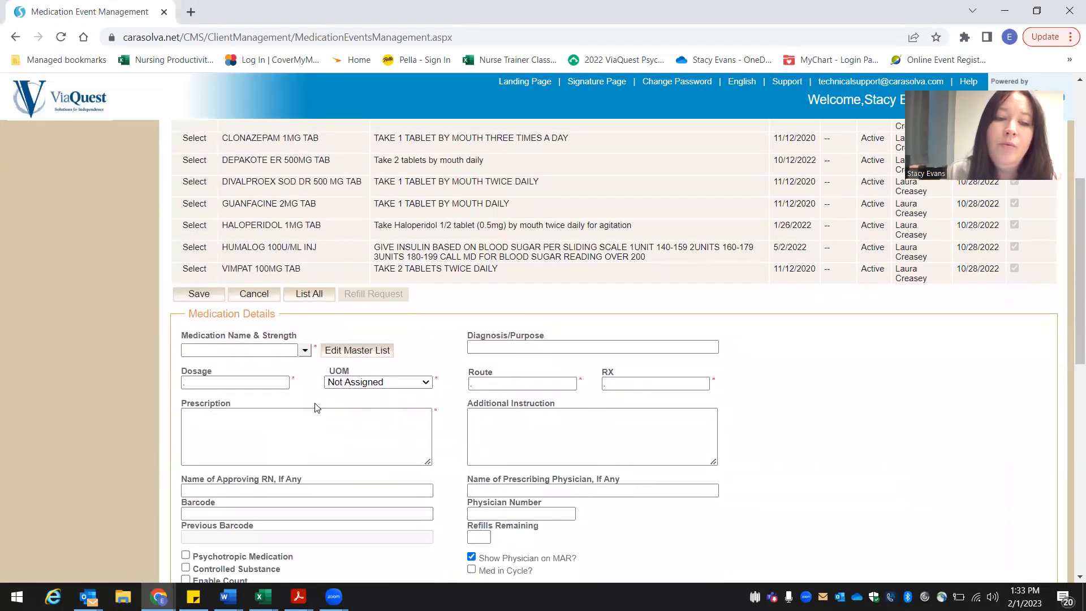
{"action": "left_click", "coordinate": [306, 351]}
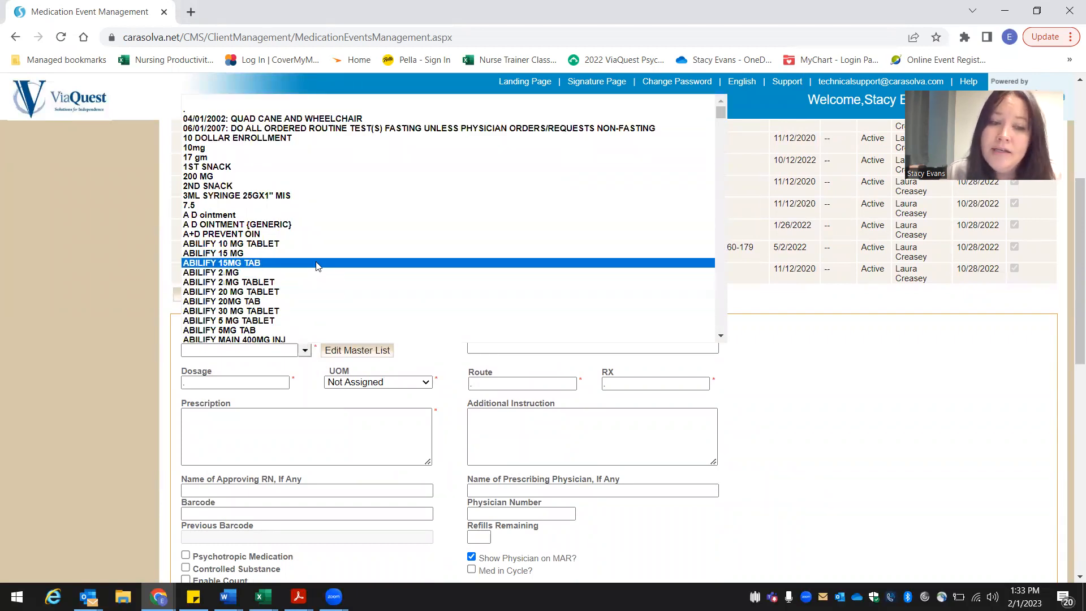
{"action": "left_click", "coordinate": [307, 320]}
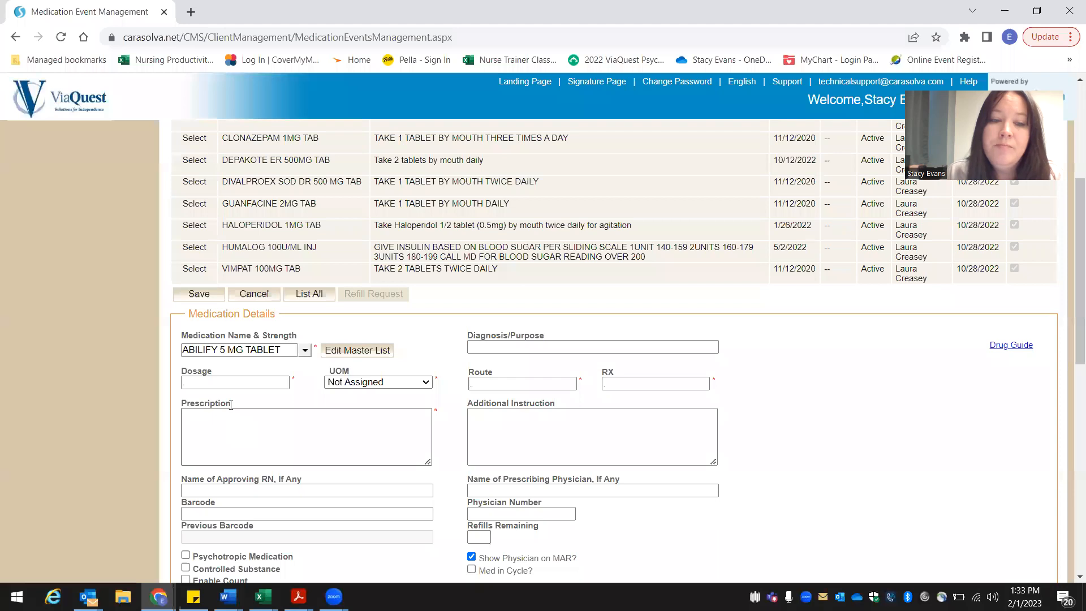
Step: Set the medication's dosage to 1, the unit of measure to TAB and the route to ORAL
{"action": "left_click", "coordinate": [225, 383]}
{"action": "type", "text": "1"}
{"action": "key", "text": "Tab"}
{"action": "key", "text": "t"}
{"action": "key", "text": "Tab"}
{"action": "type", "text": "ORAL"}
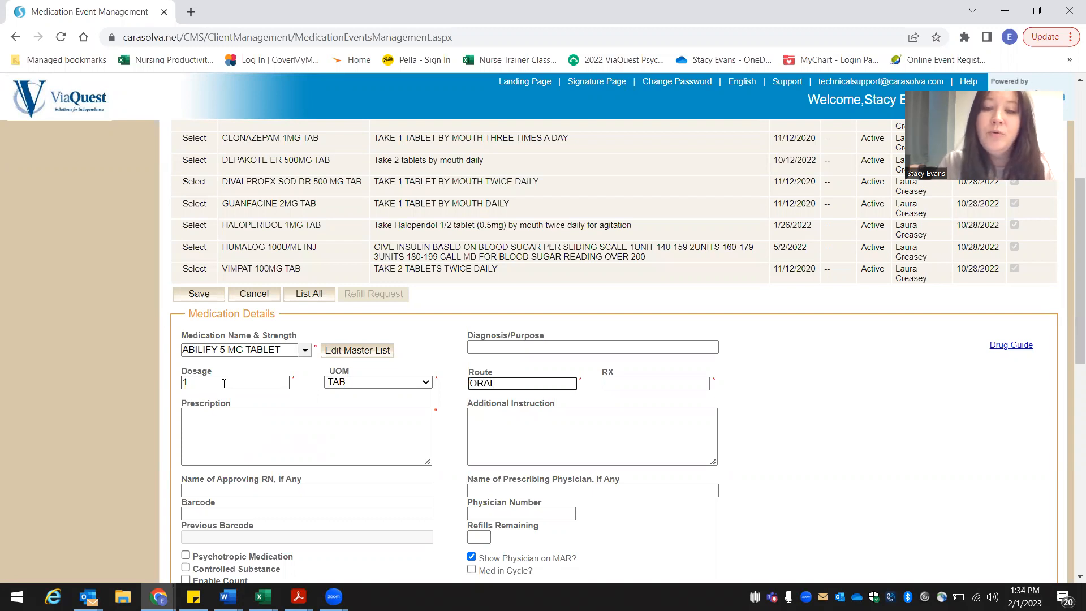
{"action": "key", "text": "Tab"}
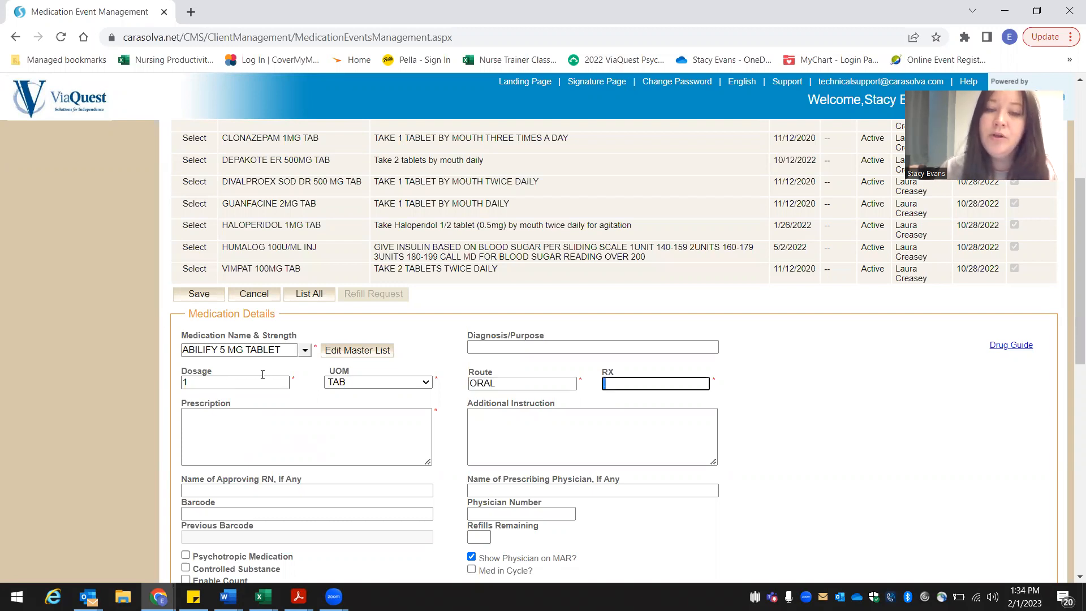
Step: Enter MOOD as the diagnosis/purpose and "TAKE 1 TABLET BY MOUTH DAILY" as the prescription
{"action": "left_click", "coordinate": [480, 351]}
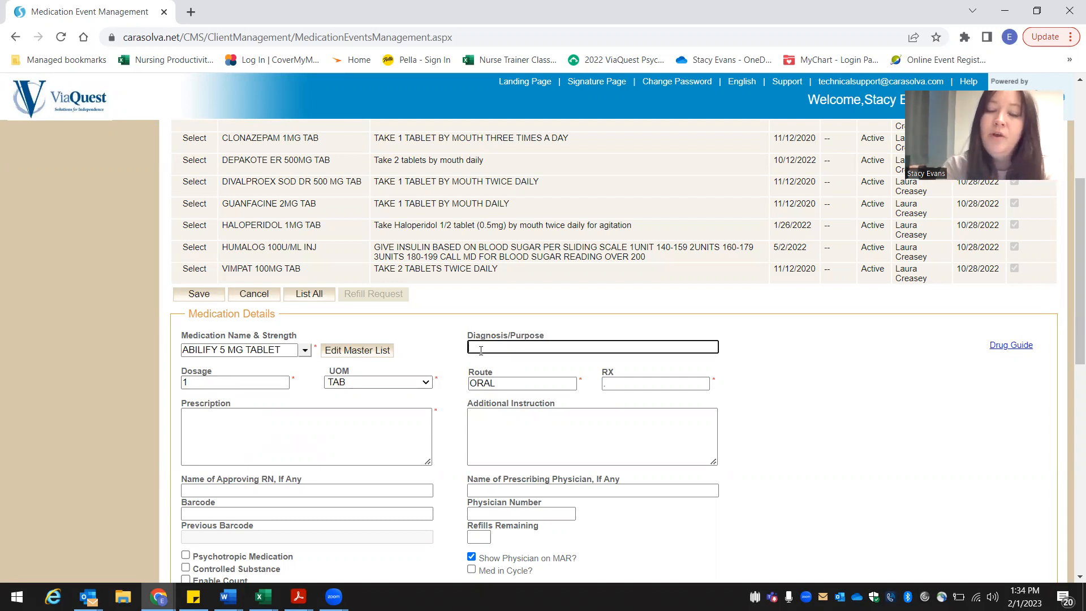
{"action": "type", "text": "MOOD"}
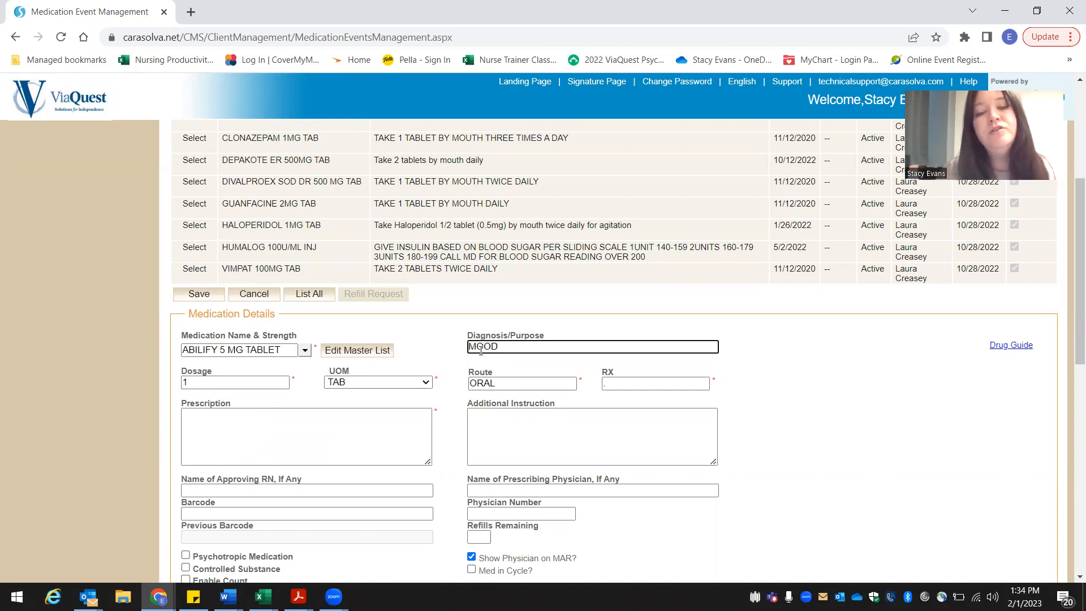
{"action": "left_click", "coordinate": [348, 441]}
{"action": "type", "text": "TAKE"}
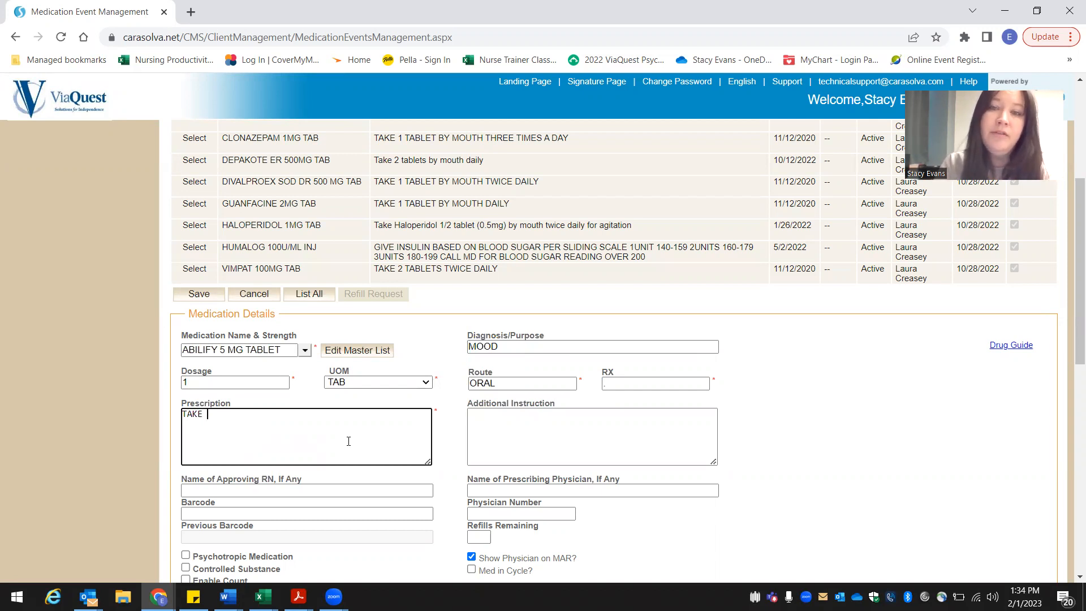
{"action": "type", "text": "1 TABLET BY MOUTH DAILY"}
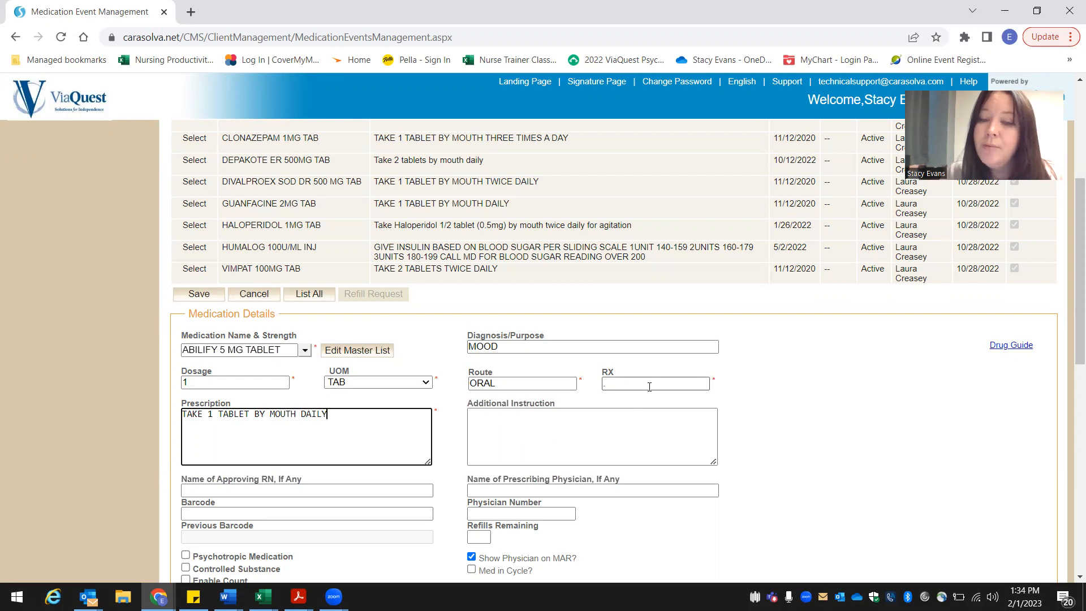
Step: Enter the prescribing physician's name and mark the medication as a psychotropic medication
{"action": "left_click", "coordinate": [609, 385]}
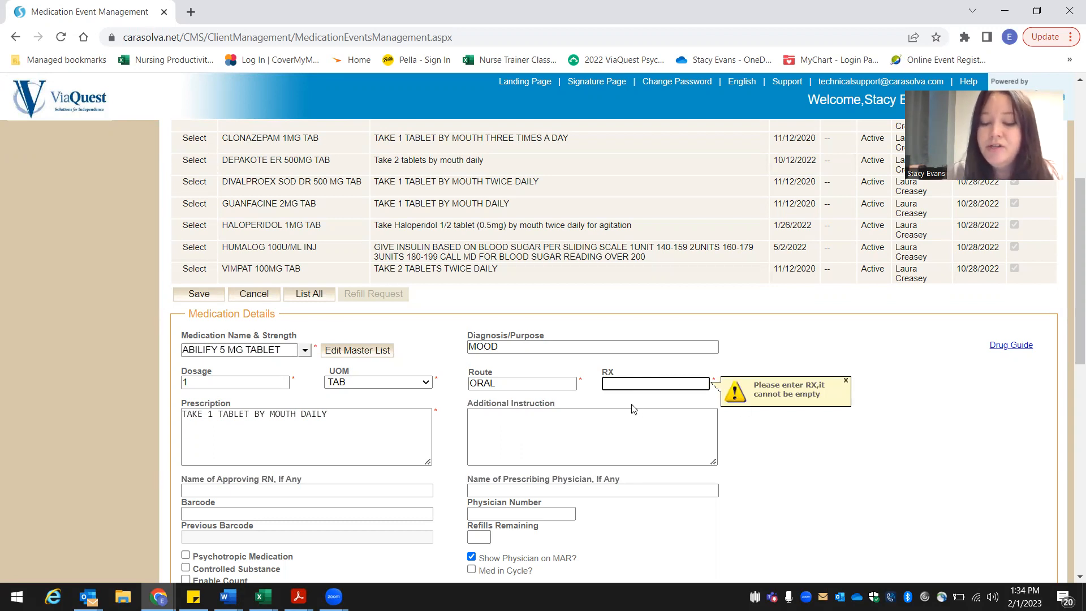
{"action": "left_click", "coordinate": [639, 420]}
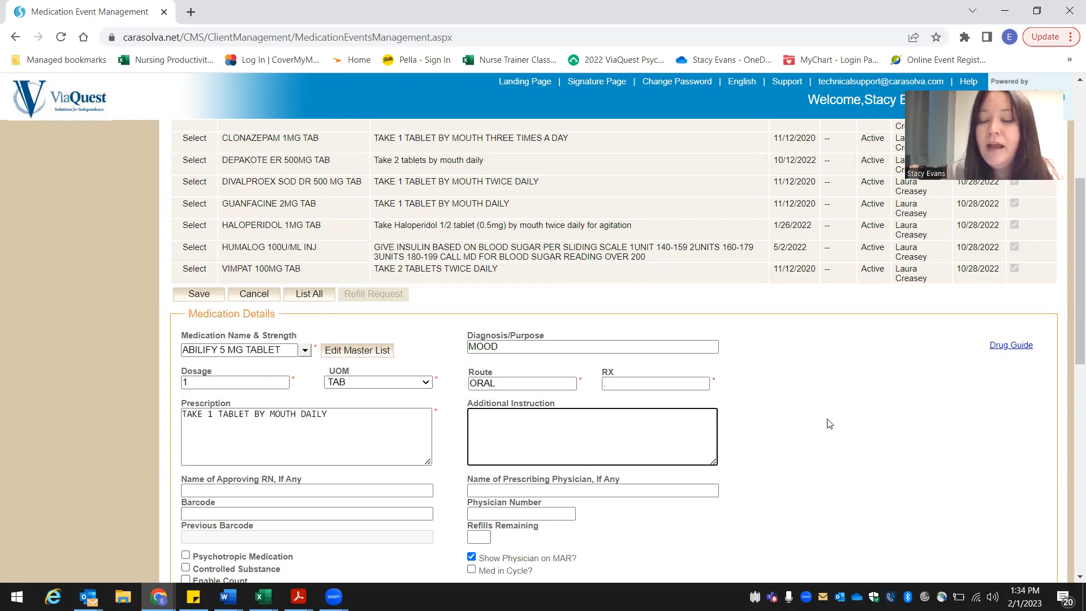
{"action": "scroll", "coordinate": [641, 421], "scroll_direction": "down", "scroll_amount": 3}
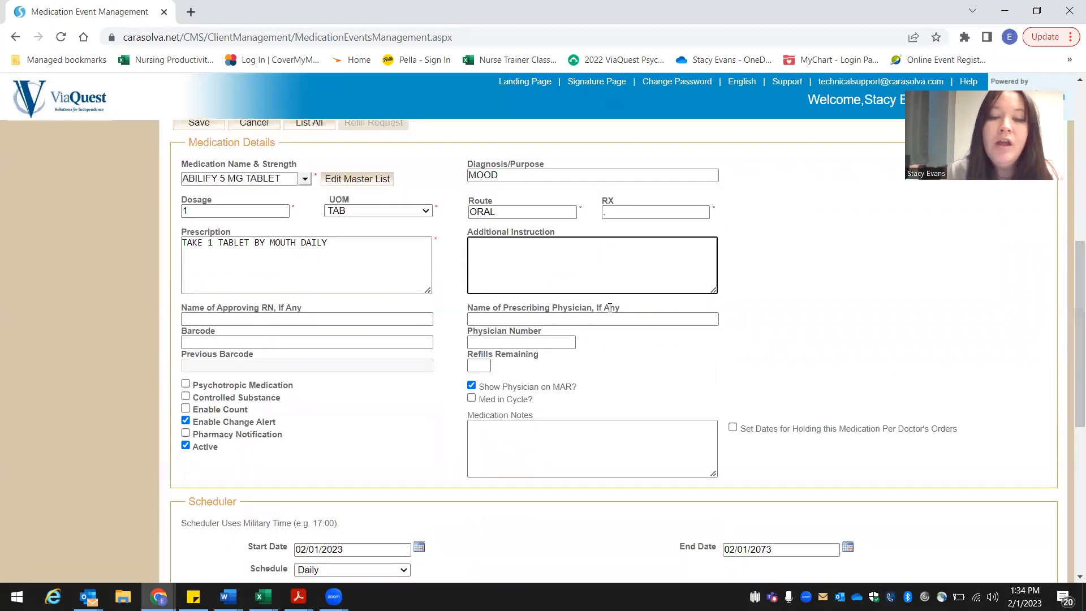
{"action": "left_click", "coordinate": [604, 320]}
{"action": "type", "text": "DR JOHN "}
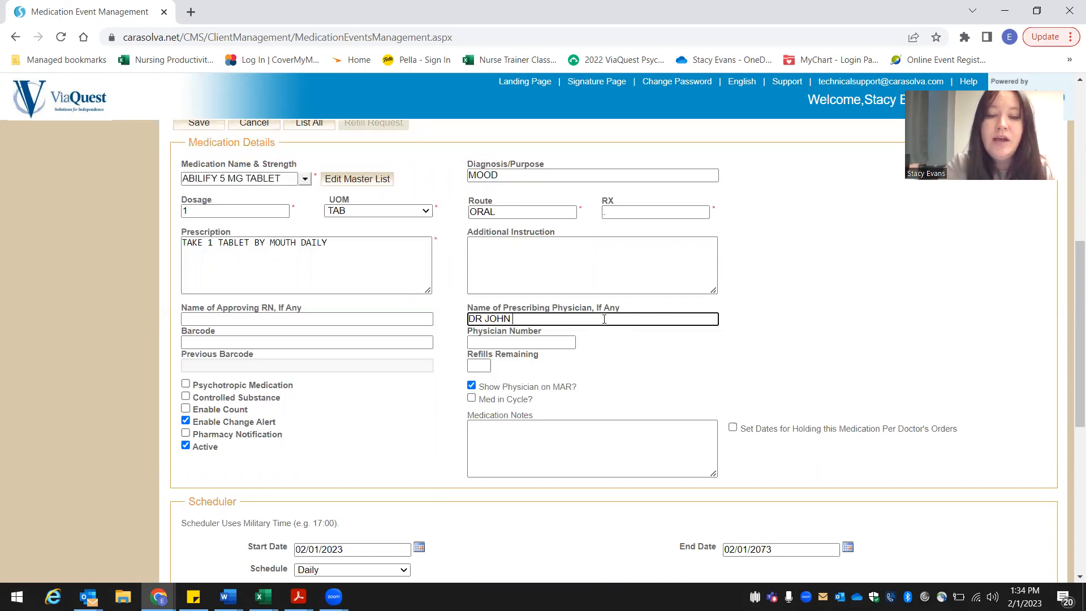
{"action": "type", "text": "DOE"}
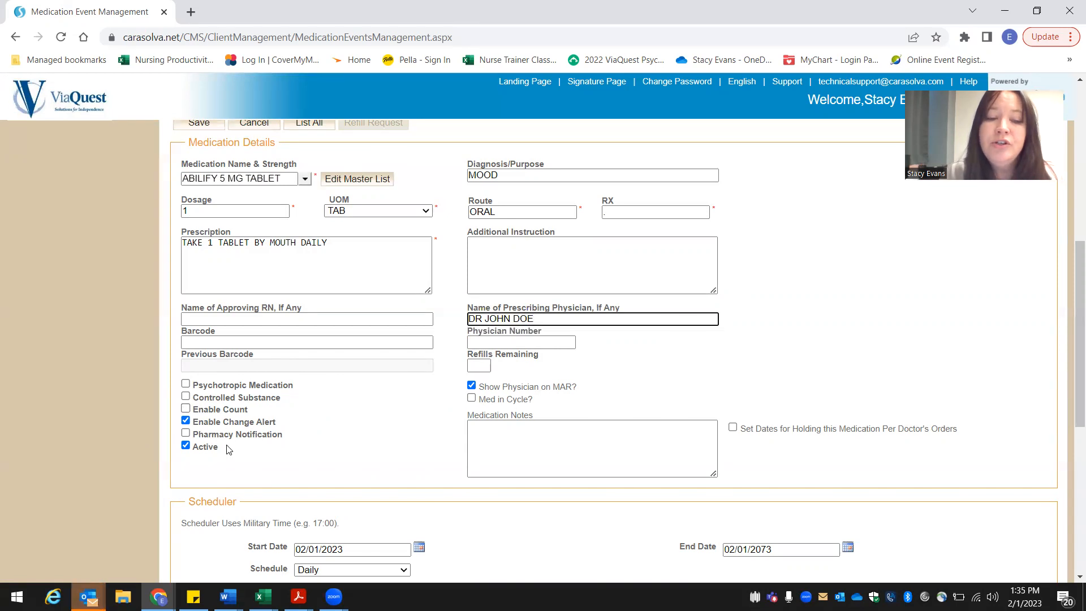
{"action": "left_click", "coordinate": [186, 385]}
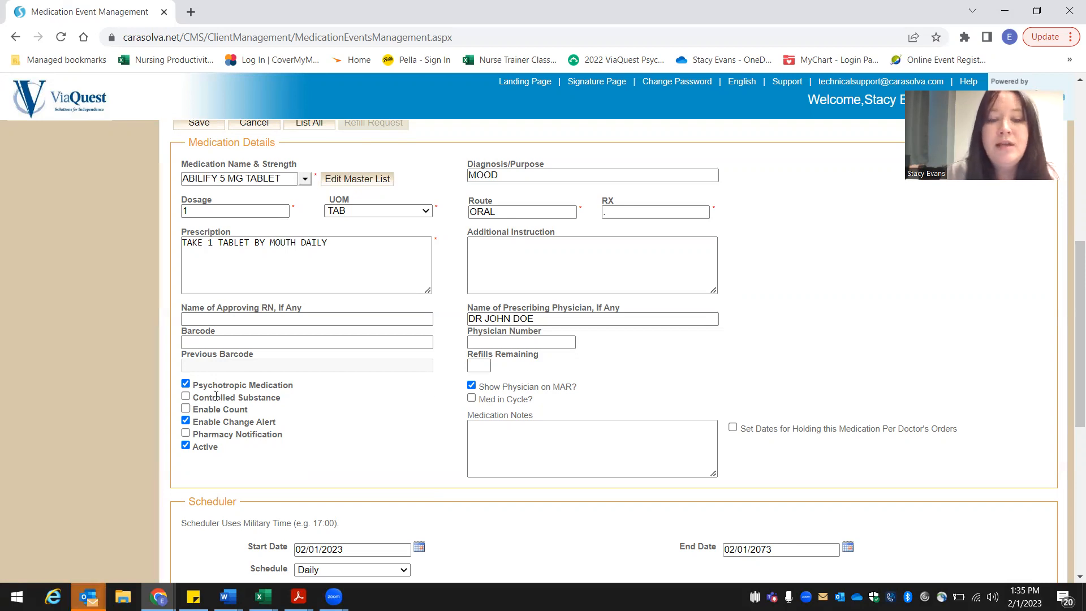
Step: Look at the start date calendar in the Scheduler section and close it without changing the date
{"action": "left_click_drag", "start_coordinate": [1071, 246], "coordinate": [1071, 344]}
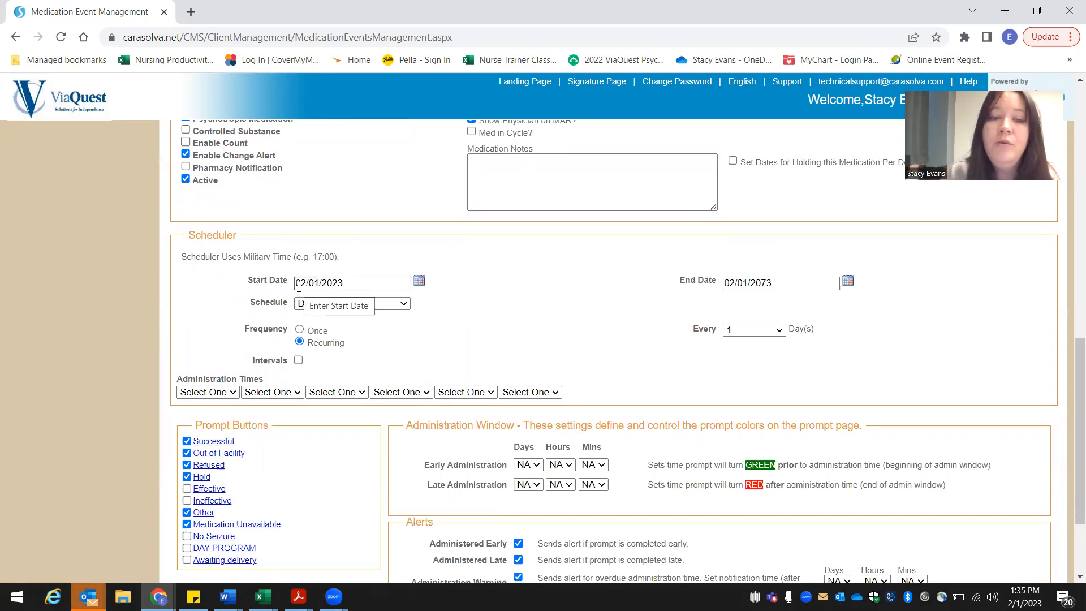
{"action": "left_click", "coordinate": [419, 280]}
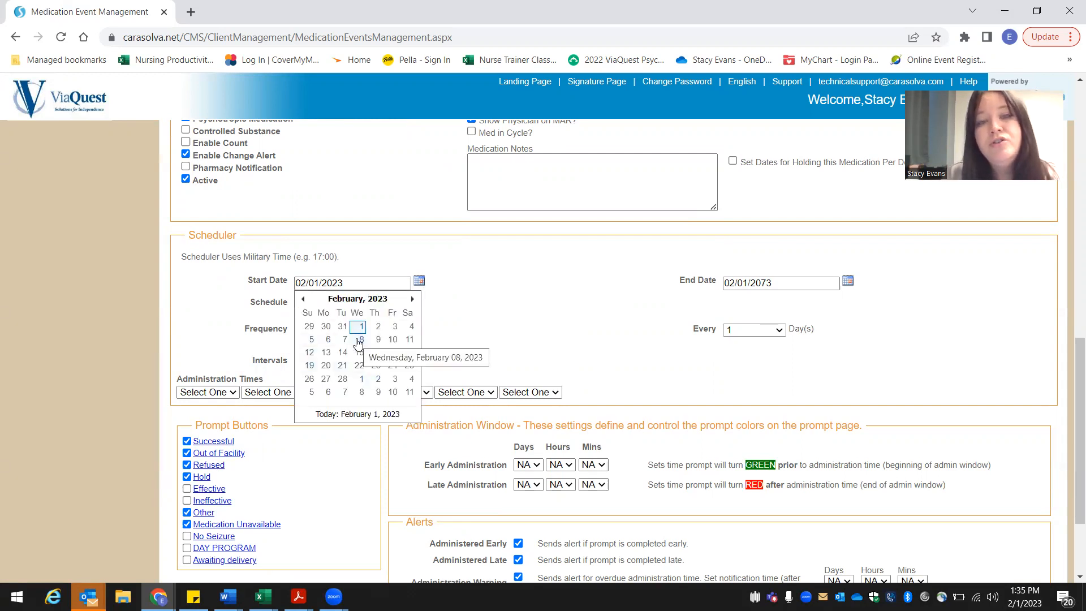
{"action": "left_click", "coordinate": [510, 298]}
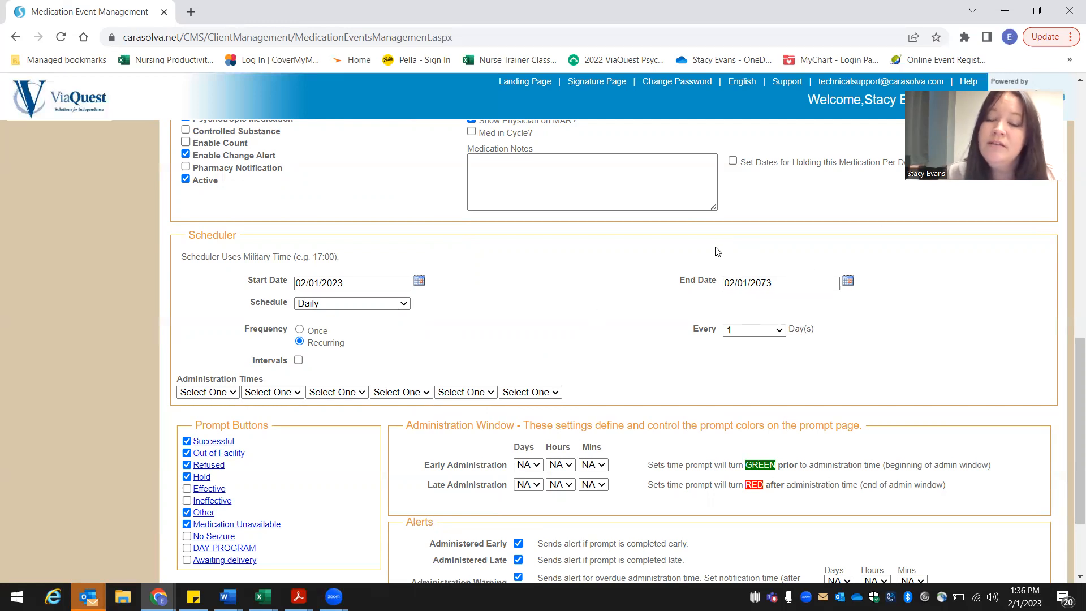
{"action": "left_click", "coordinate": [849, 283]}
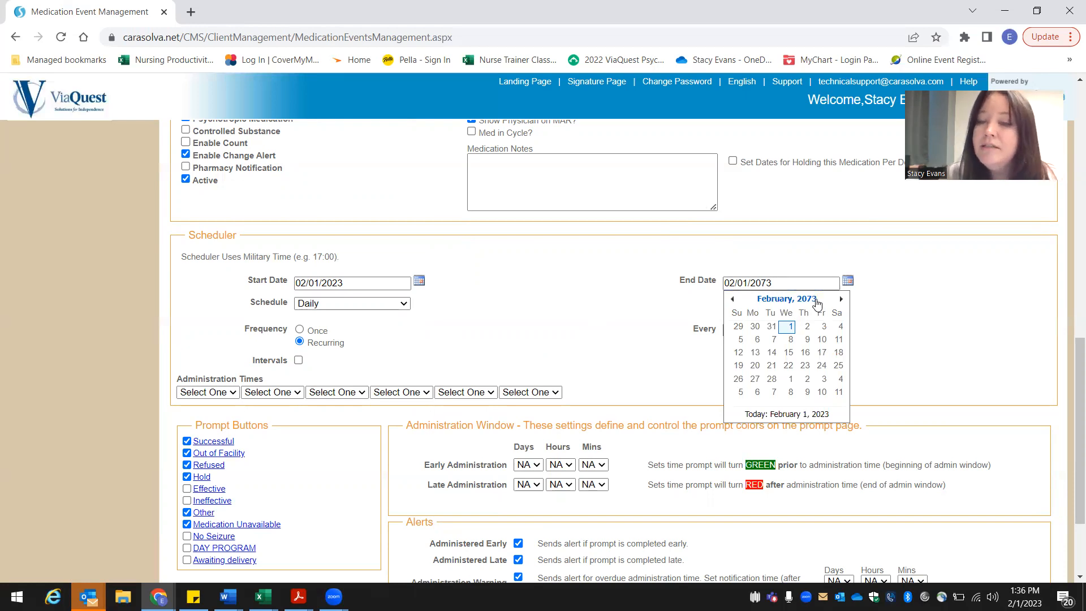
{"action": "left_click", "coordinate": [813, 303]}
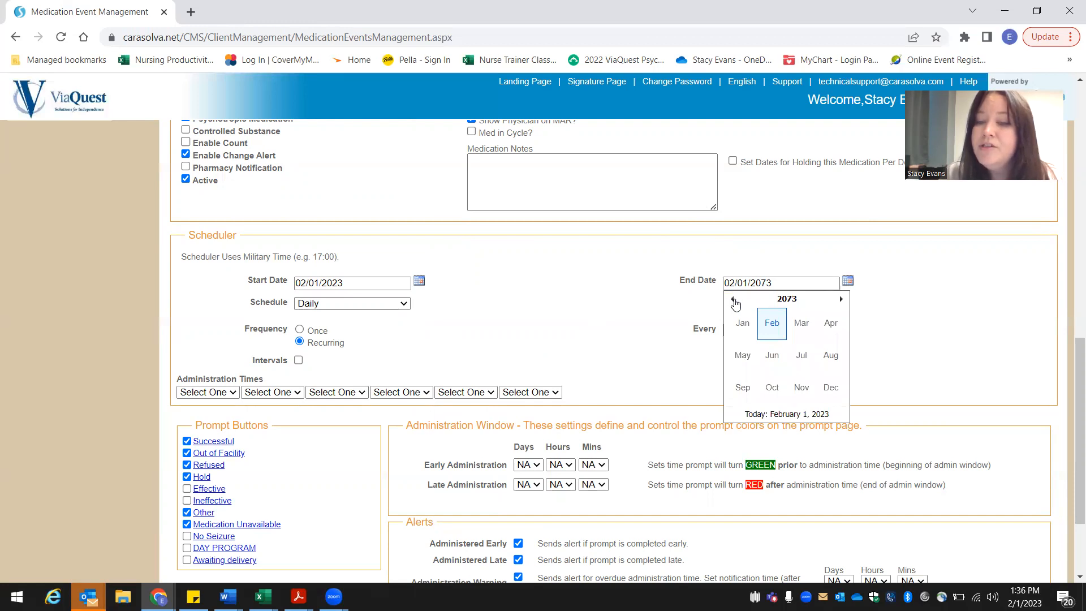
{"action": "left_click", "coordinate": [801, 299]}
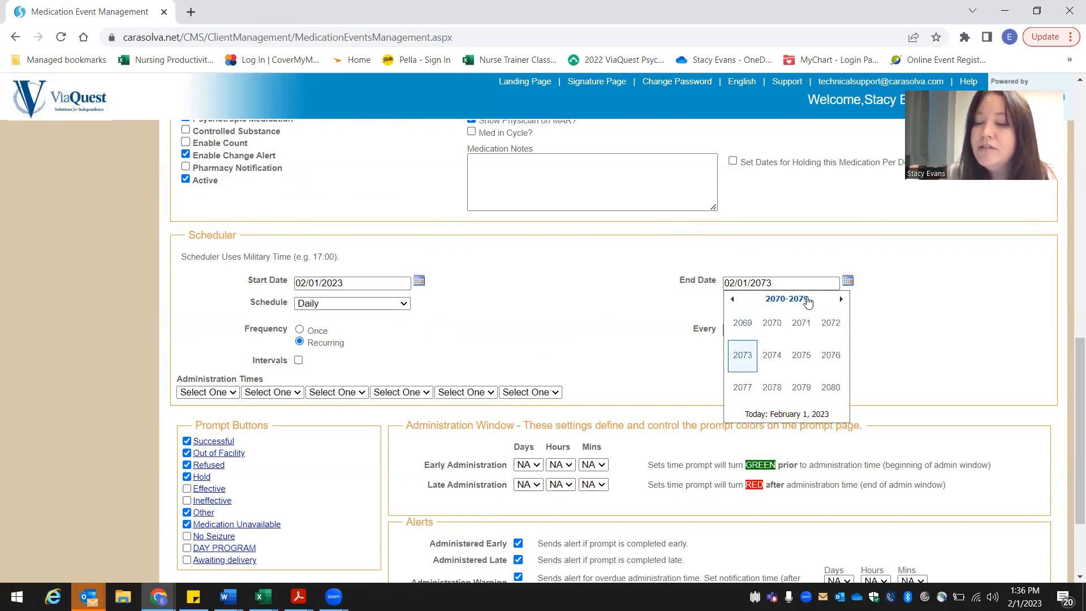
{"action": "left_click", "coordinate": [733, 300]}
{"action": "left_click", "coordinate": [732, 300]}
{"action": "left_click", "coordinate": [733, 300]}
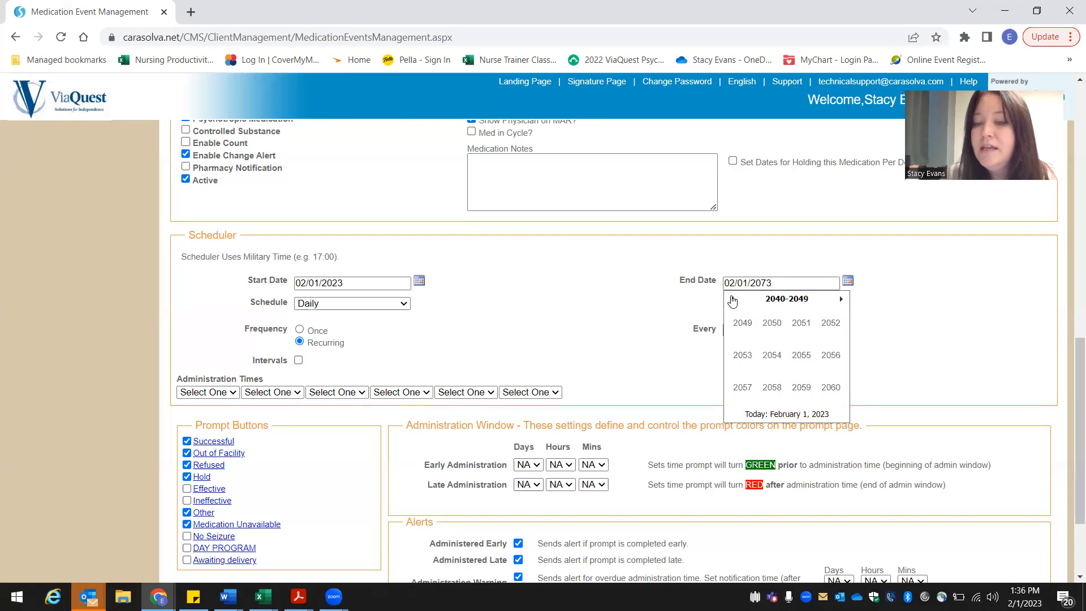
{"action": "left_click", "coordinate": [732, 300]}
{"action": "left_click", "coordinate": [733, 299]}
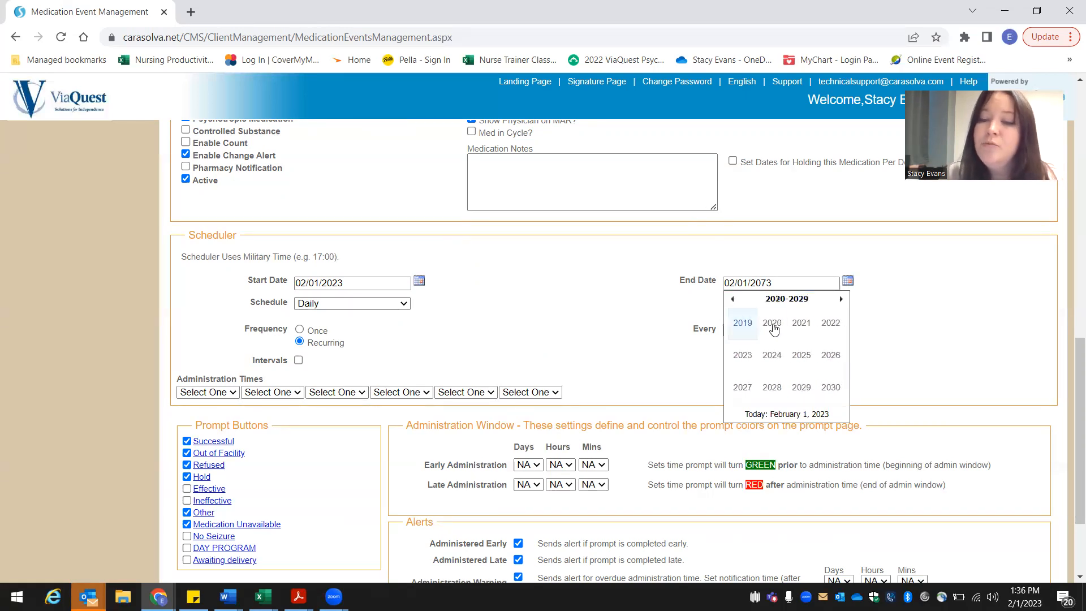
{"action": "key", "text": "super"}
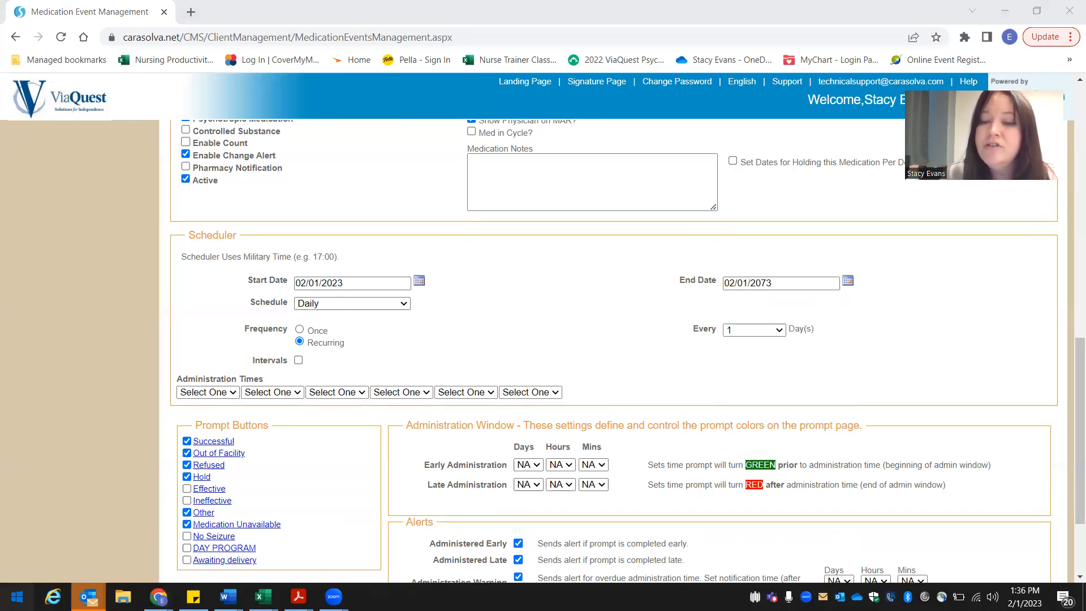
Step: Set the medication schedule's end date to 02/08/2023 using the calendar
{"action": "left_click", "coordinate": [847, 280]}
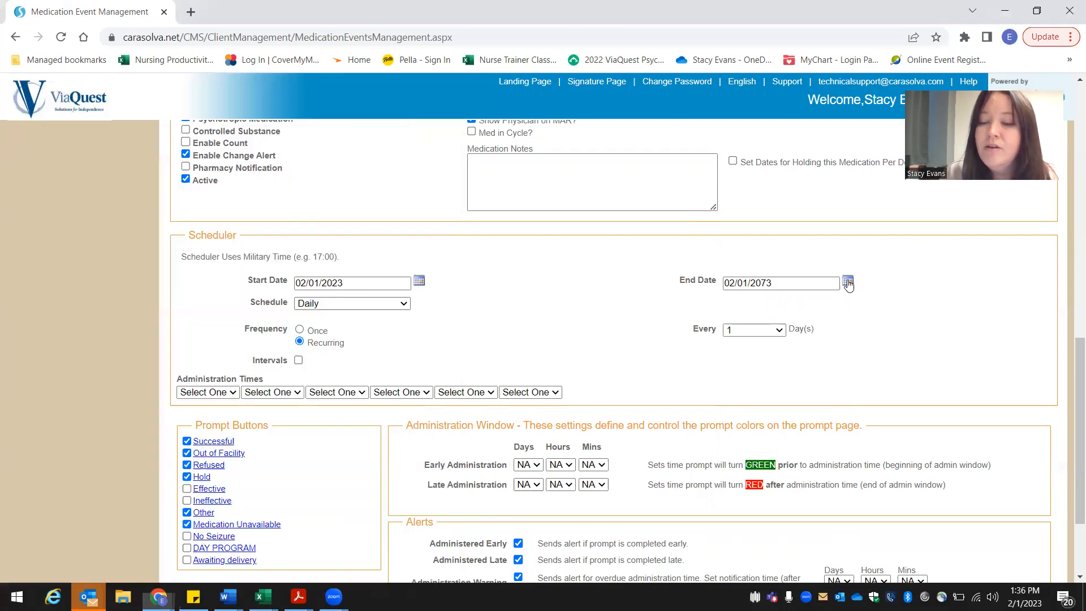
{"action": "left_click", "coordinate": [847, 279]}
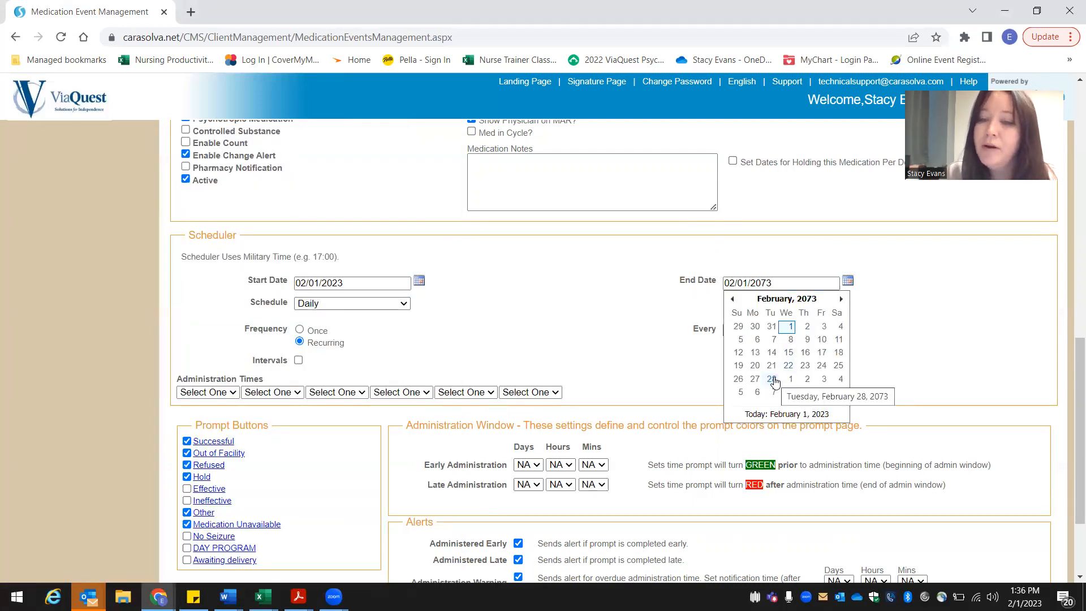
{"action": "left_click", "coordinate": [787, 299]}
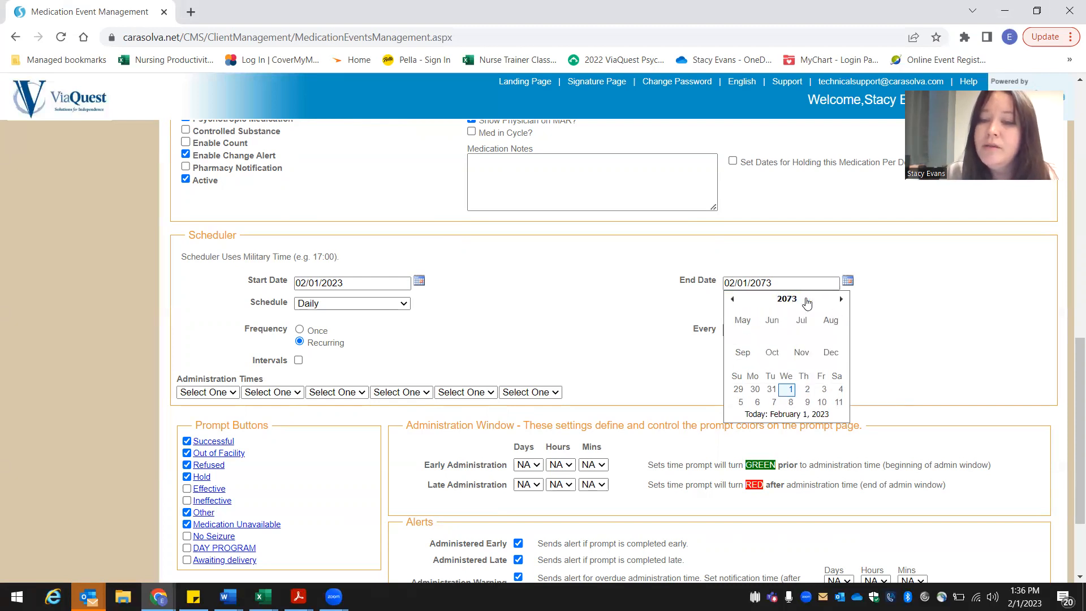
{"action": "left_click", "coordinate": [733, 299]}
{"action": "left_click", "coordinate": [787, 298]}
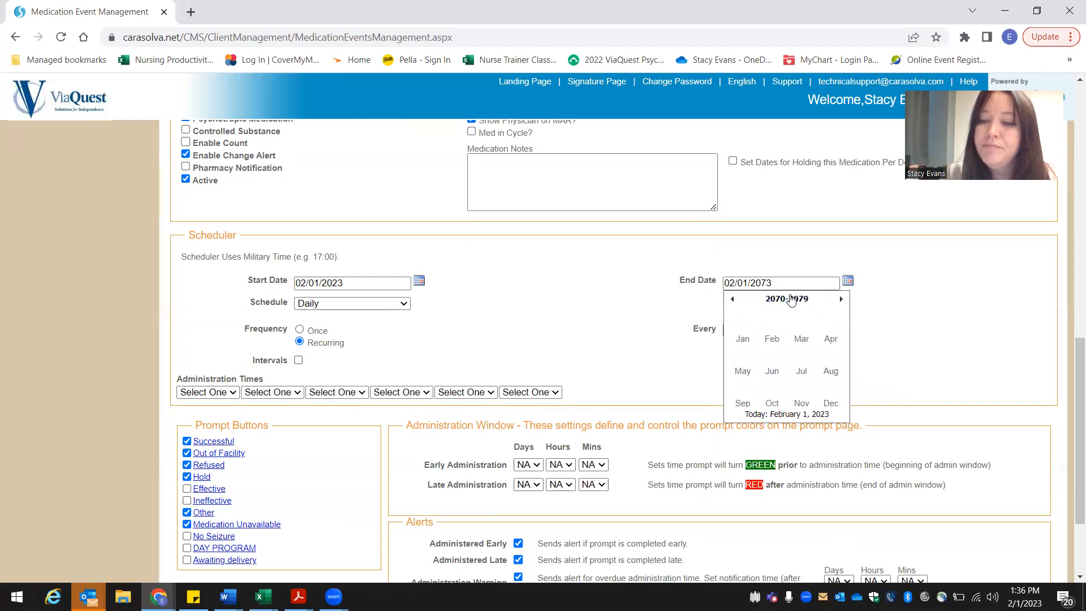
{"action": "left_click", "coordinate": [732, 299]}
{"action": "left_click", "coordinate": [733, 300]}
{"action": "left_click", "coordinate": [733, 300]}
{"action": "left_click", "coordinate": [734, 300]}
{"action": "left_click", "coordinate": [733, 300]}
{"action": "left_click", "coordinate": [743, 354]}
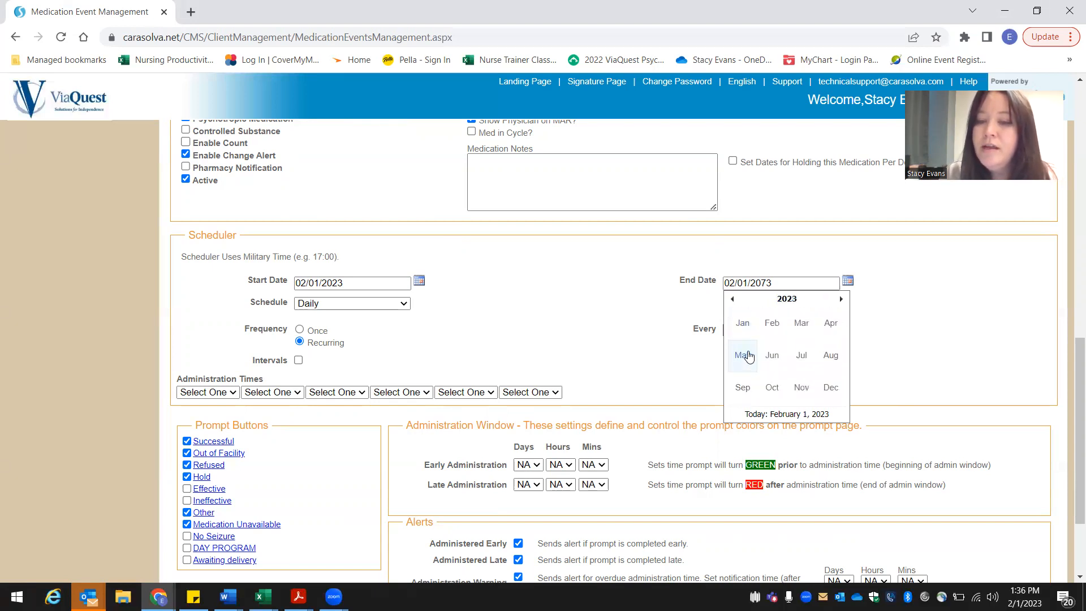
{"action": "left_click", "coordinate": [774, 324]}
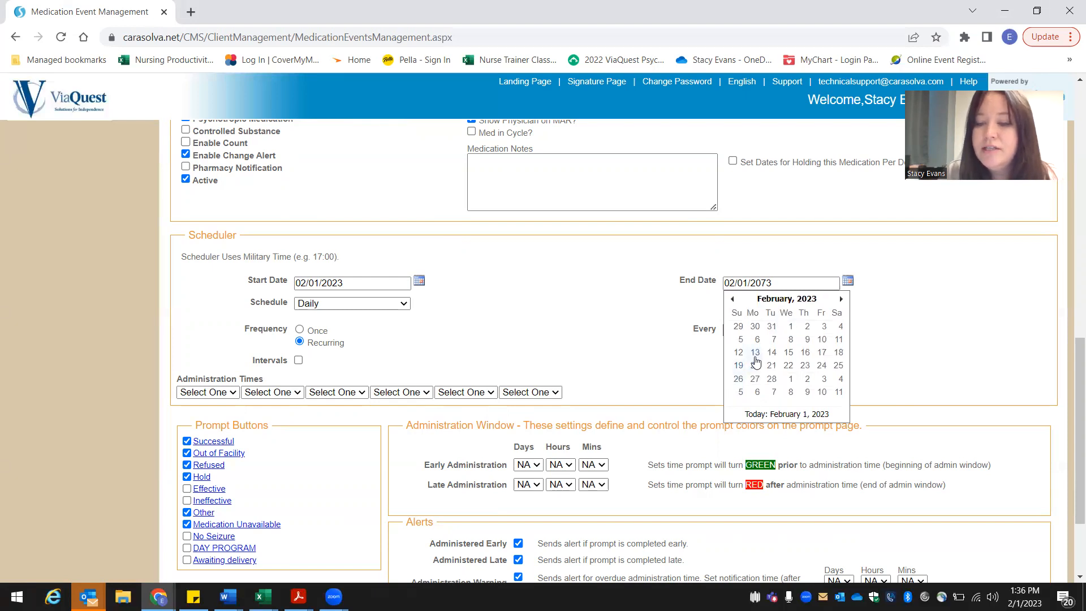
{"action": "left_click", "coordinate": [791, 339]}
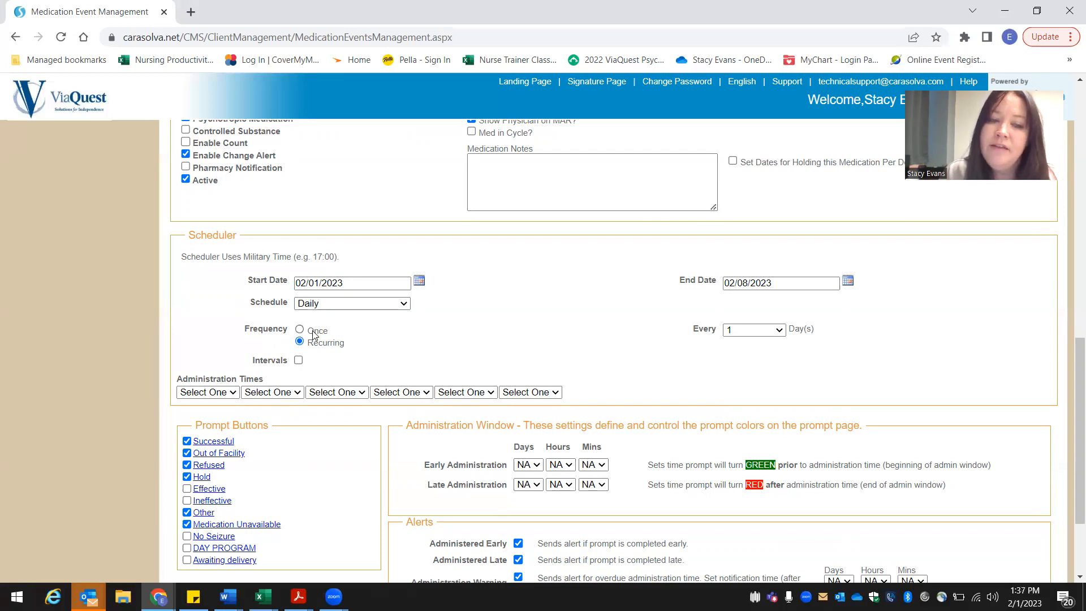
Step: Set the first administration time to 08:00 and enable the DAY PROGRAM prompt button
{"action": "left_click", "coordinate": [231, 394]}
{"action": "type", "text": "08"}
{"action": "key", "text": "Return"}
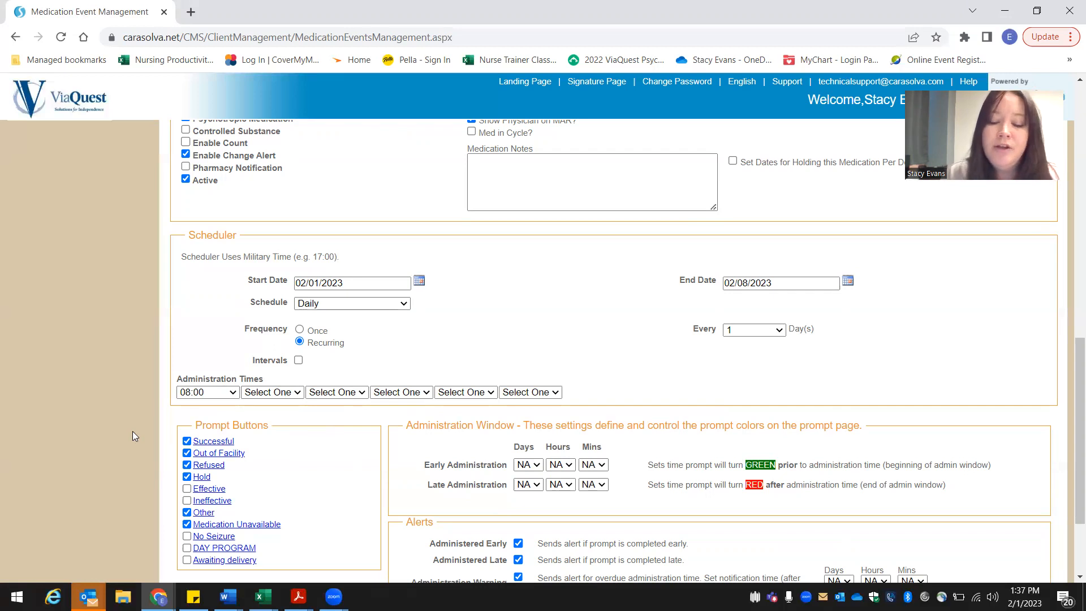
{"action": "scroll", "coordinate": [133, 432], "scroll_direction": "down", "scroll_amount": 2}
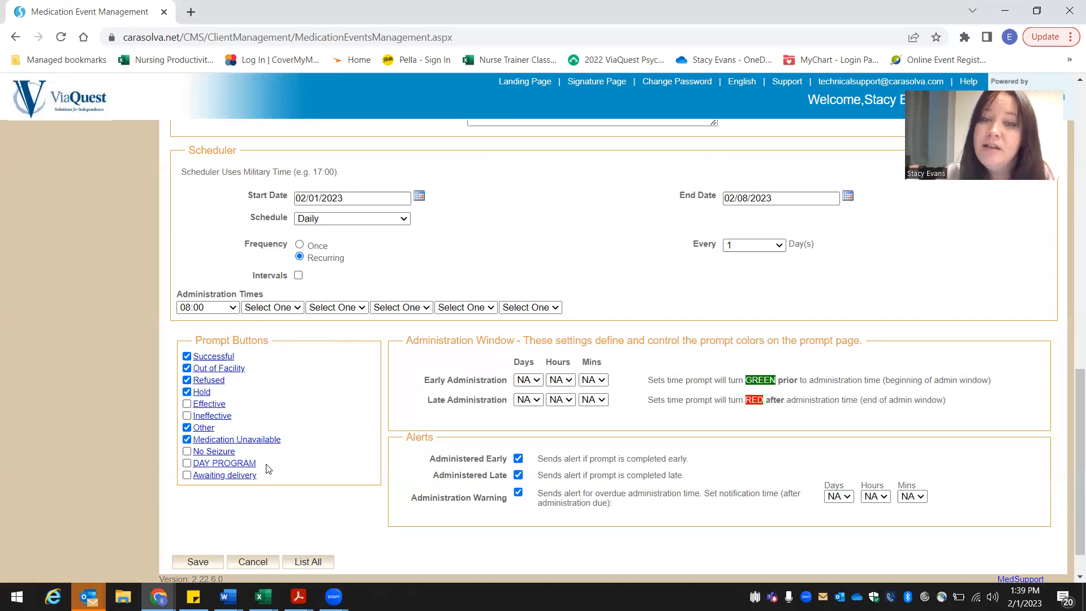
{"action": "left_click", "coordinate": [187, 463]}
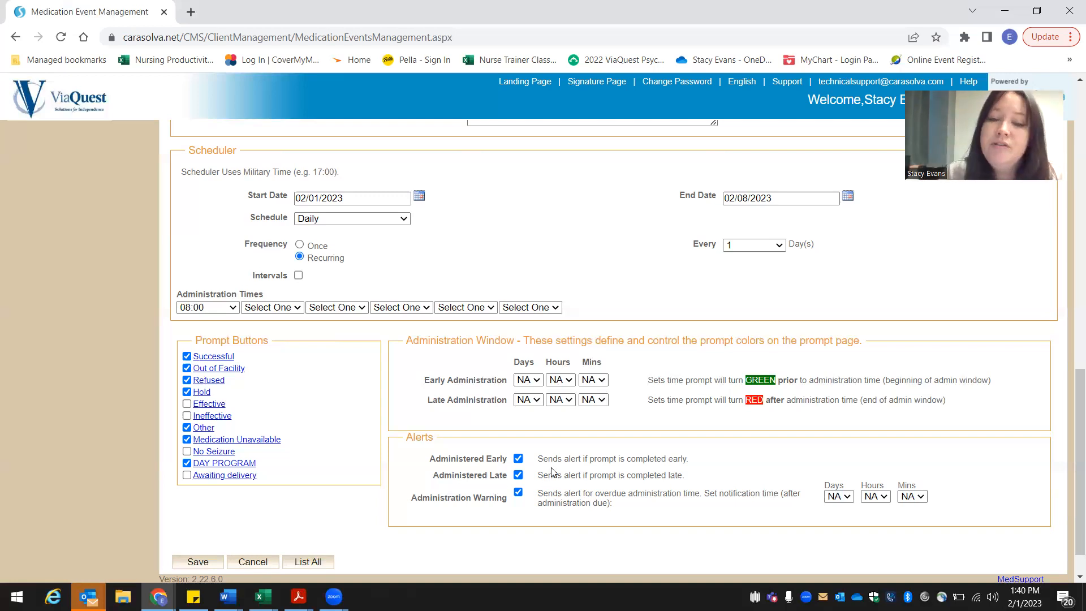
Step: Set both the early and late administration windows to 01 hour
{"action": "left_click", "coordinate": [568, 382]}
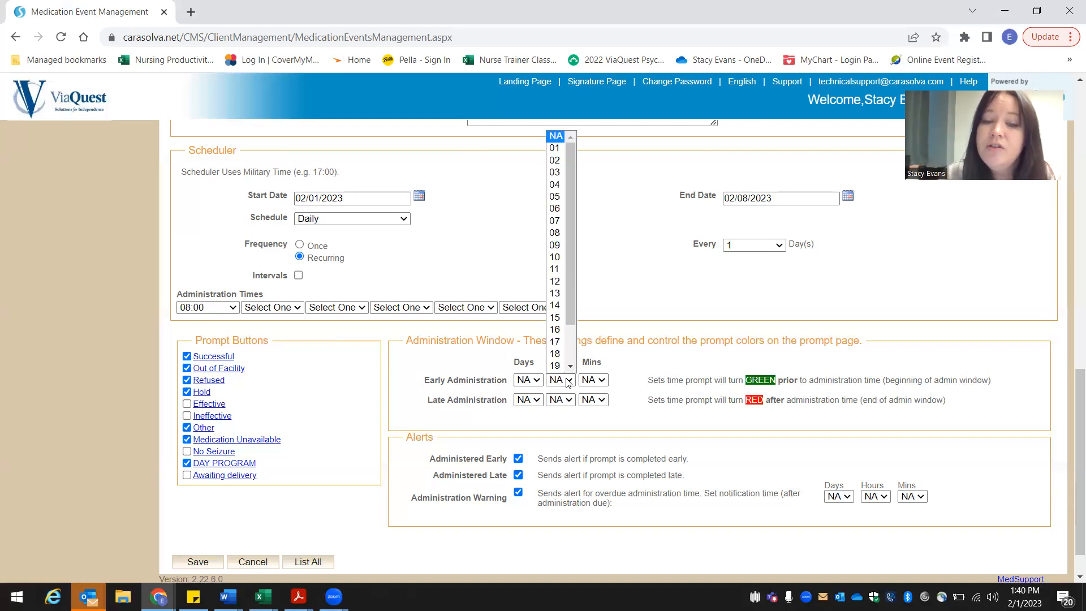
{"action": "left_click", "coordinate": [556, 150]}
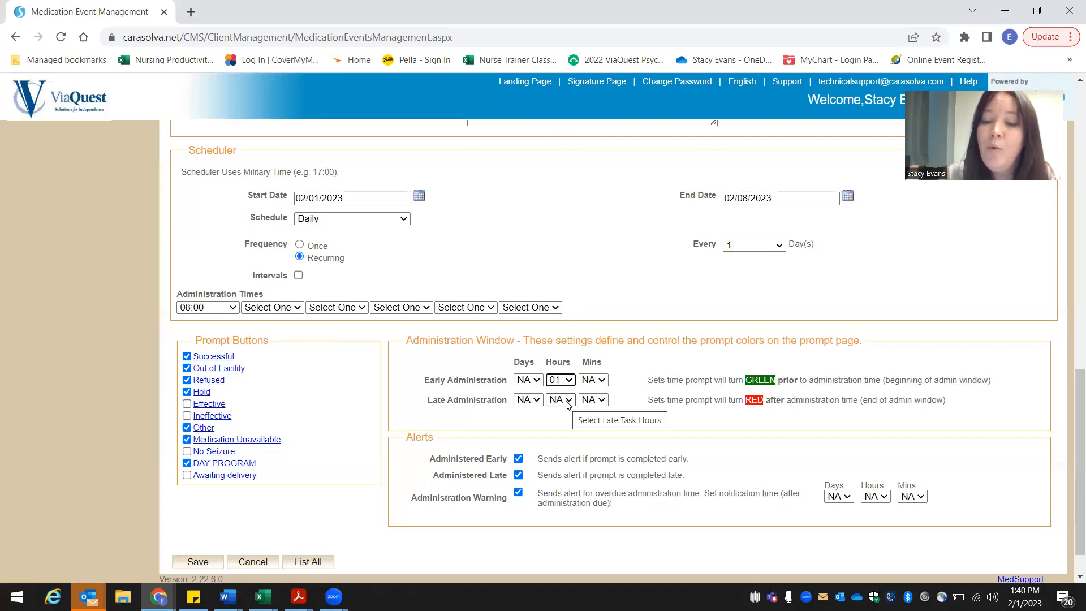
{"action": "left_click", "coordinate": [568, 400]}
{"action": "left_click", "coordinate": [557, 169]}
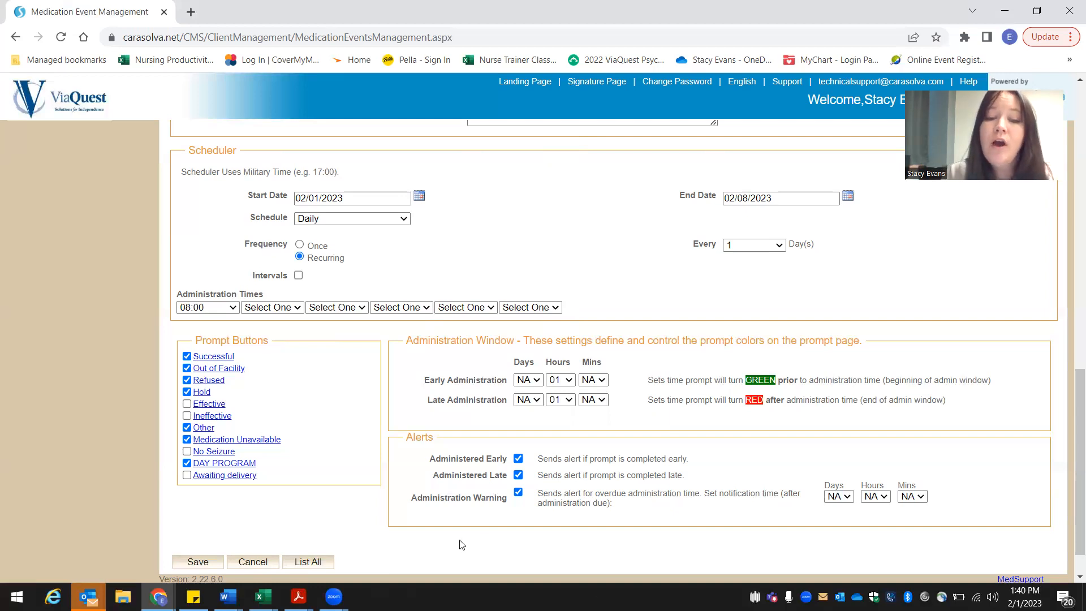
Step: Set the administration warning's notification time to 01 hour and save the medication event
{"action": "left_click", "coordinate": [883, 497]}
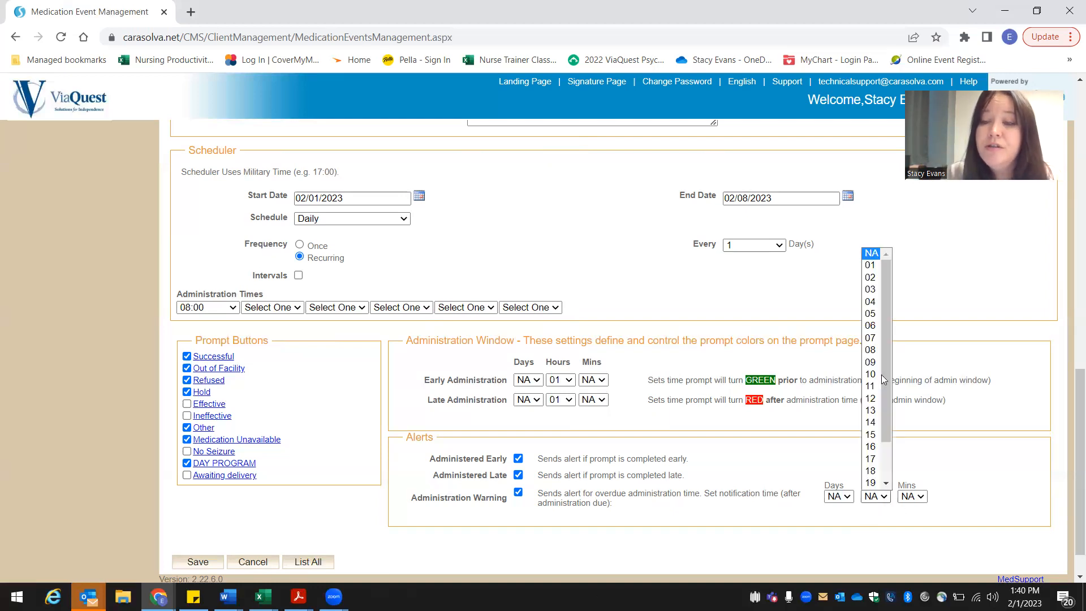
{"action": "left_click", "coordinate": [872, 265]}
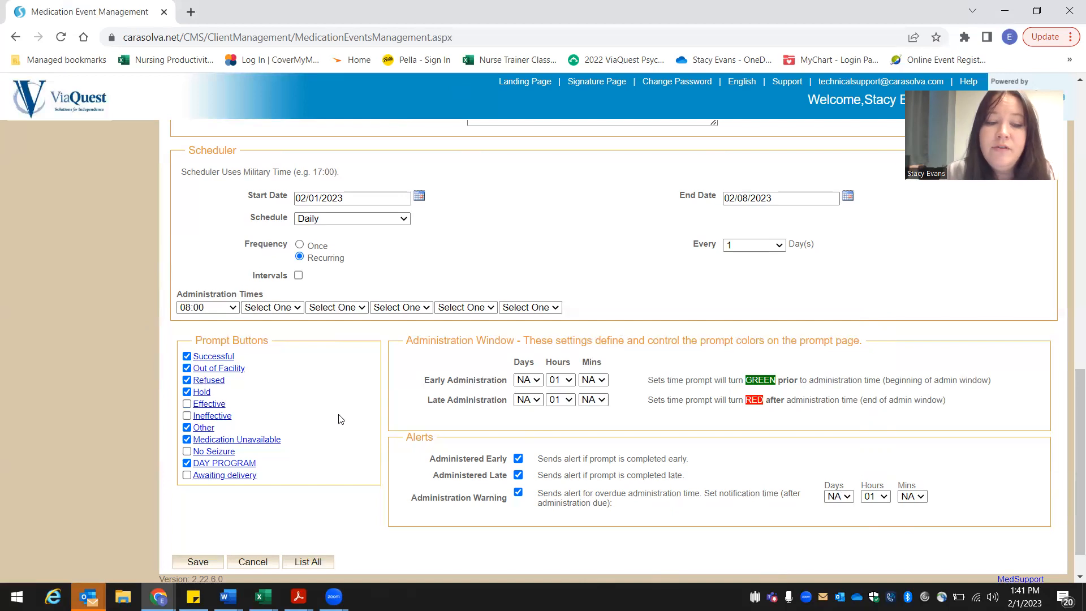
{"action": "left_click", "coordinate": [200, 562]}
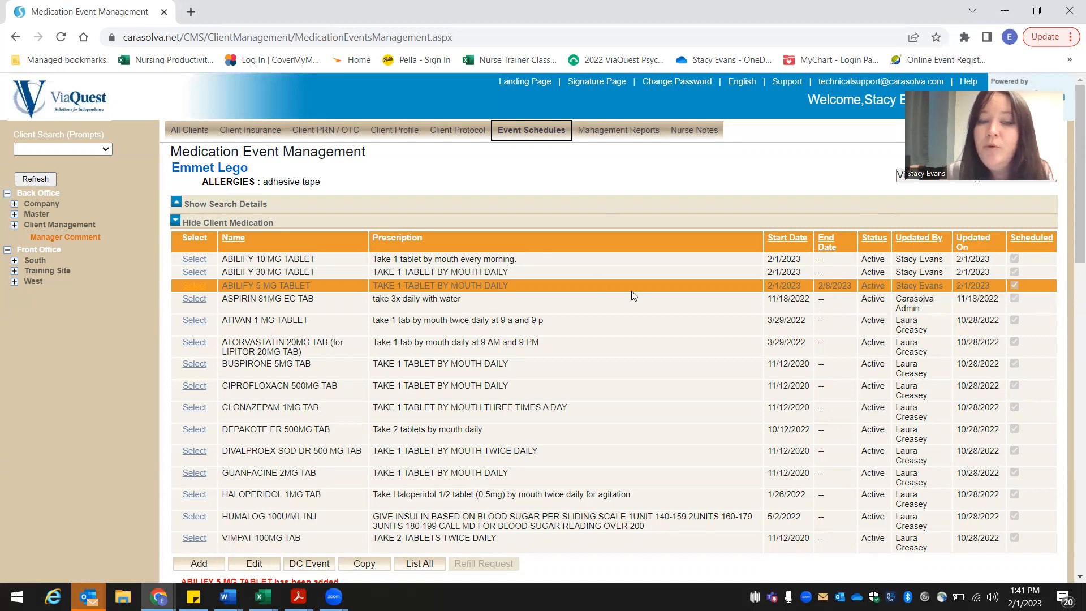
Step: Open the client's current med sheet from the prompts page and examine the Abilify rows for February 2023
{"action": "left_click", "coordinate": [901, 178]}
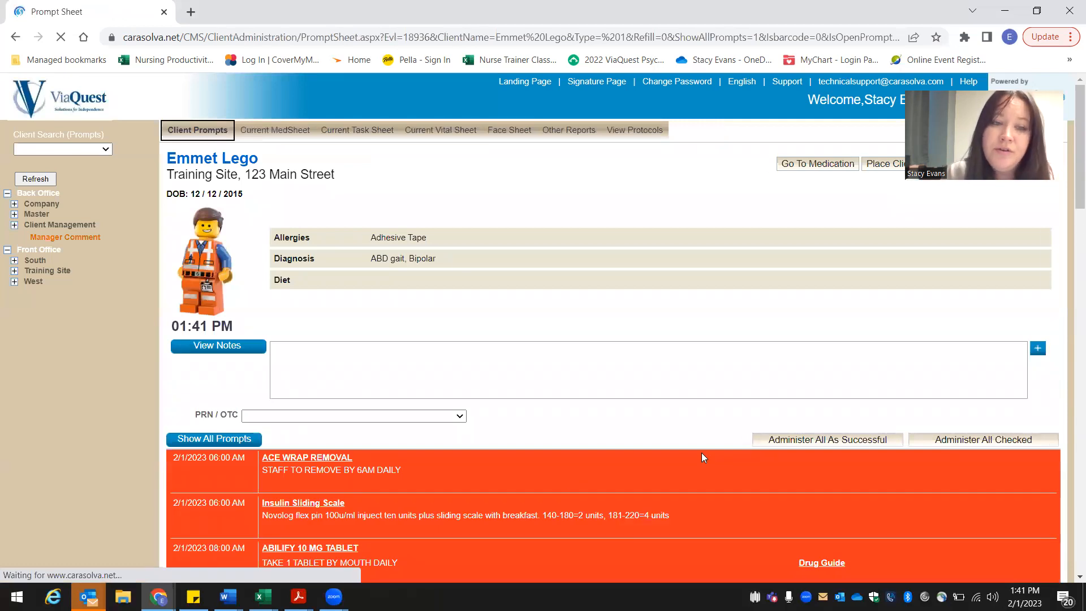
{"action": "left_click", "coordinate": [273, 129]}
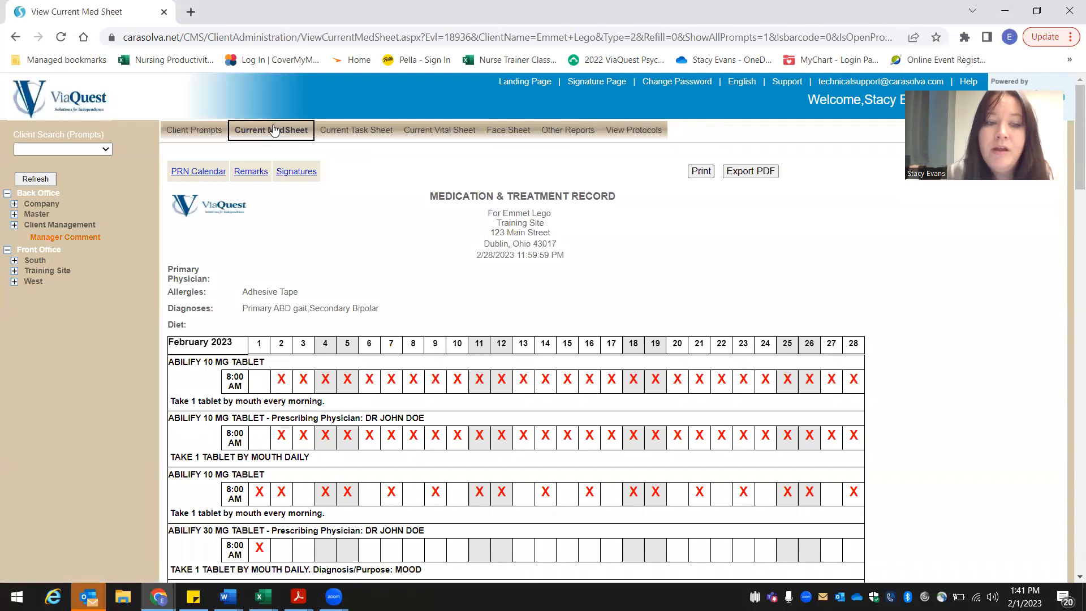
{"action": "scroll", "coordinate": [89, 407], "scroll_direction": "down", "scroll_amount": 2}
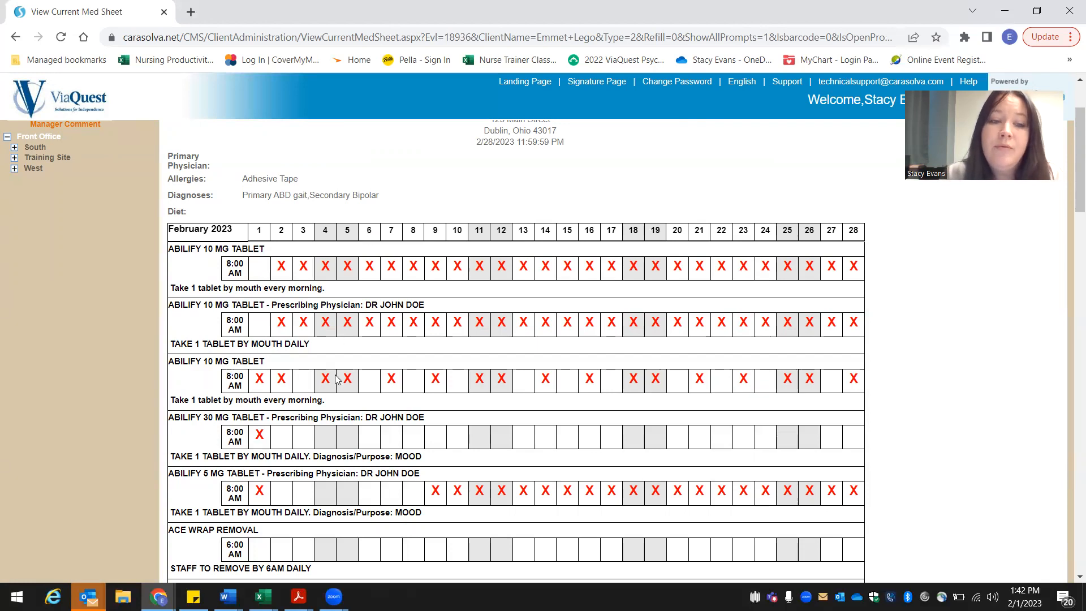
{"action": "scroll", "coordinate": [127, 363], "scroll_direction": "up", "scroll_amount": 2}
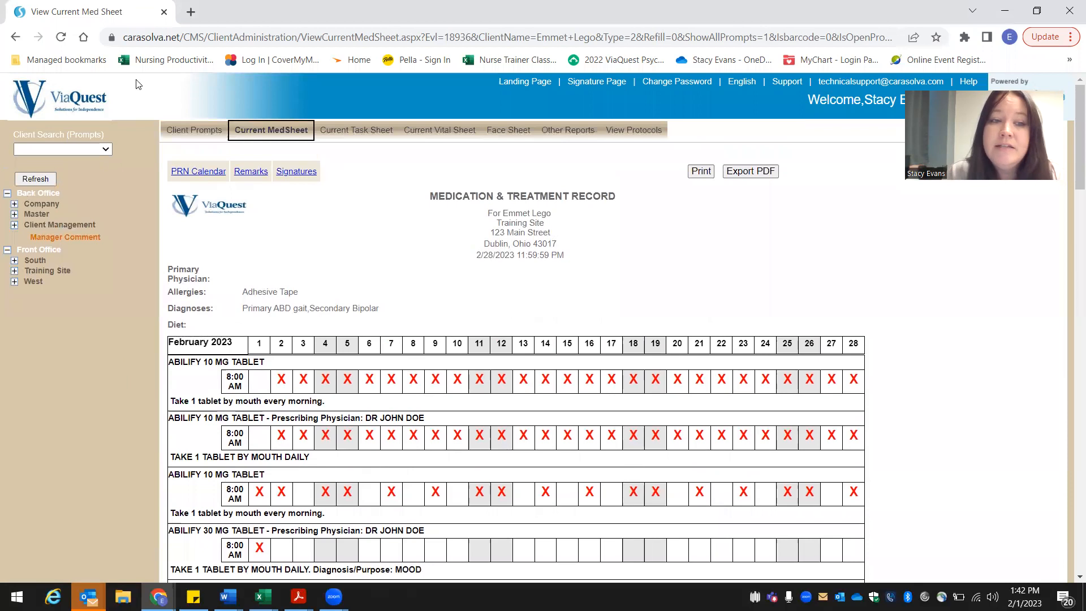
Step: Return to the client's medication events and discontinue the ABILIFY 30 MG TABLET event, confirming the discontinuation
{"action": "left_click", "coordinate": [210, 133]}
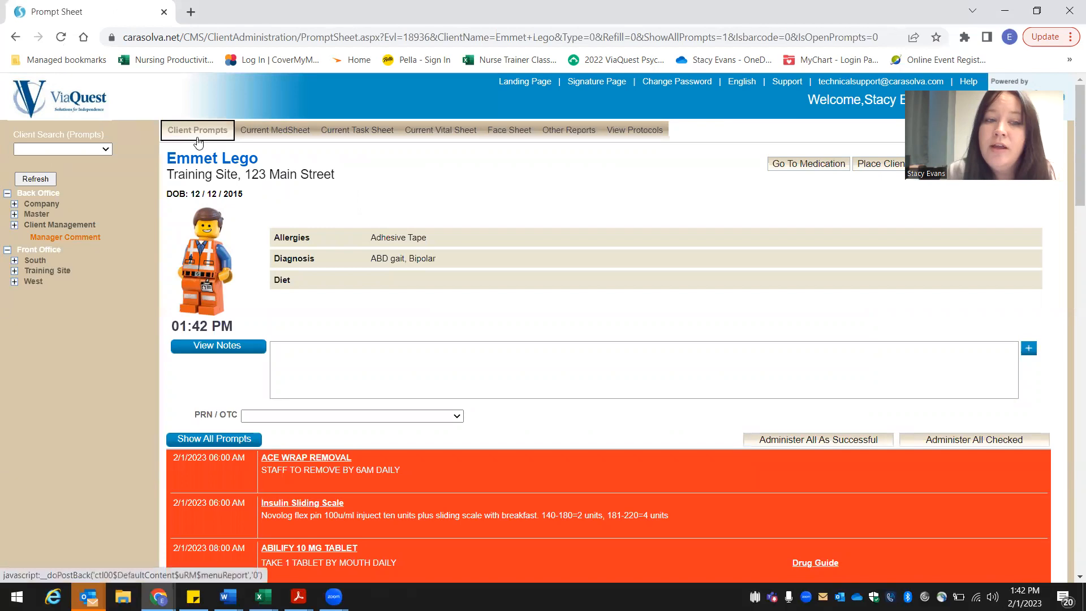
{"action": "left_click", "coordinate": [789, 165]}
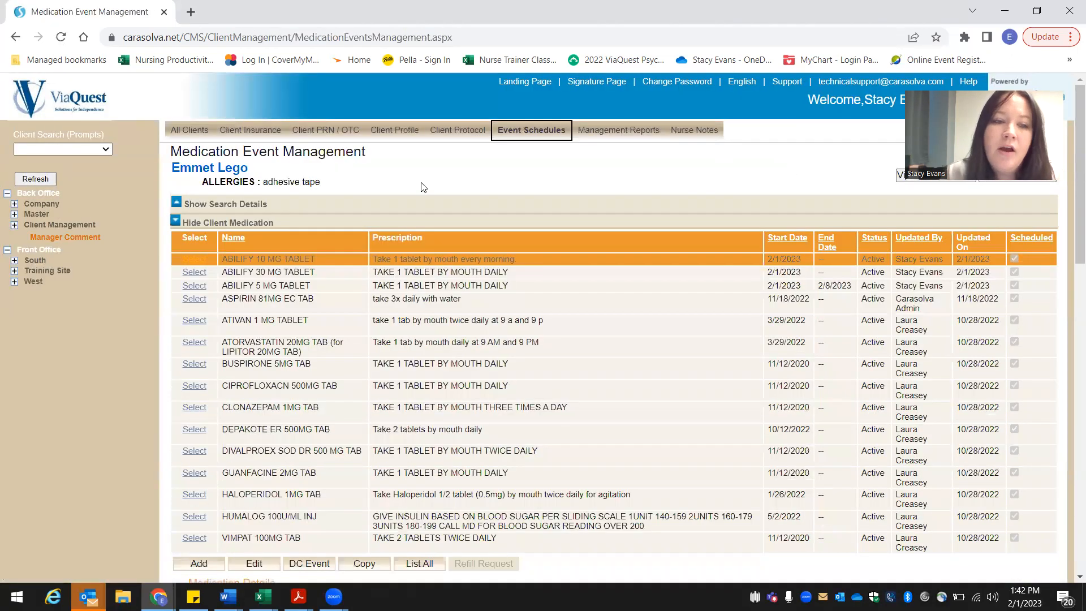
{"action": "mouse_move", "coordinate": [272, 301]}
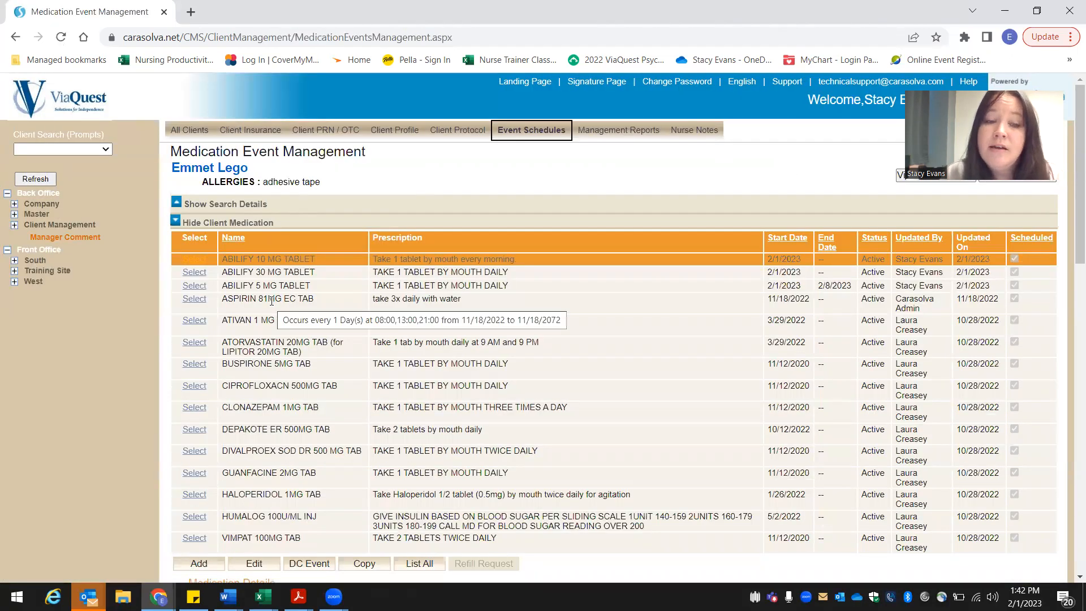
{"action": "left_click", "coordinate": [194, 273]}
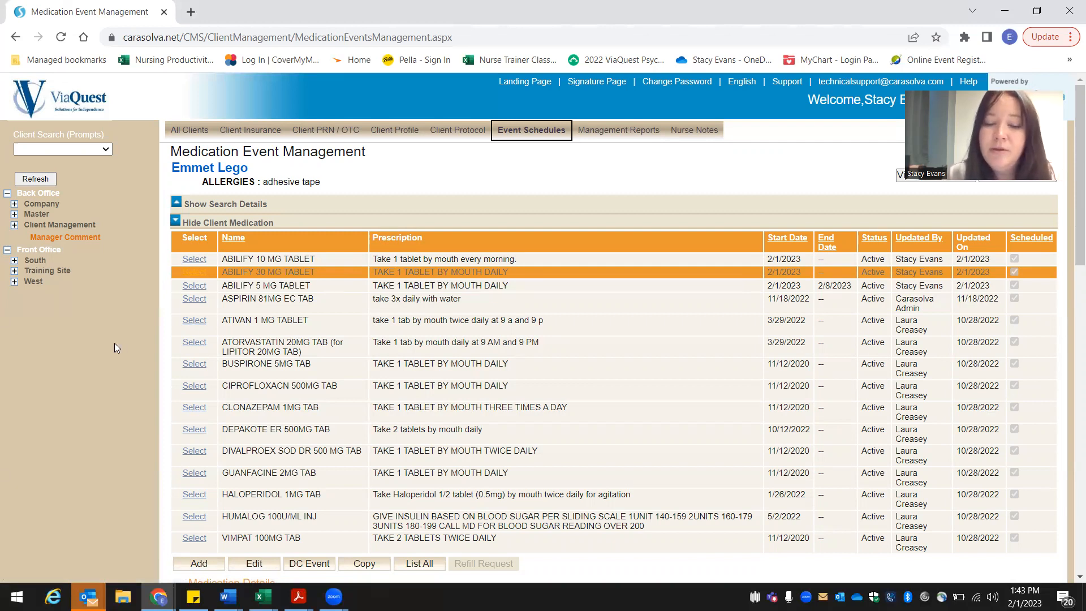
{"action": "scroll", "coordinate": [114, 343], "scroll_direction": "down", "scroll_amount": 2}
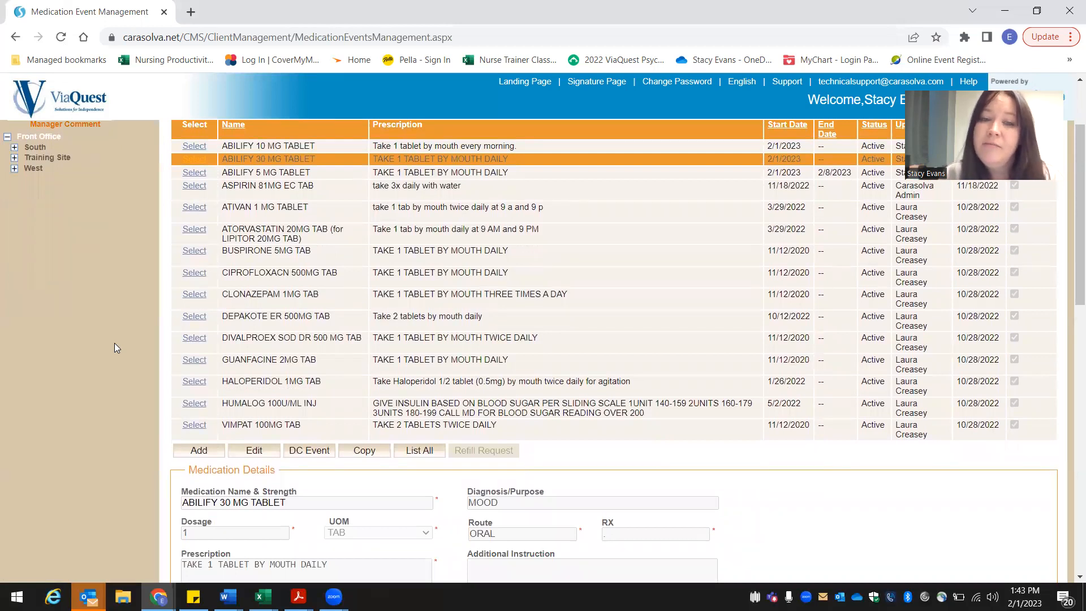
{"action": "left_click", "coordinate": [307, 451]}
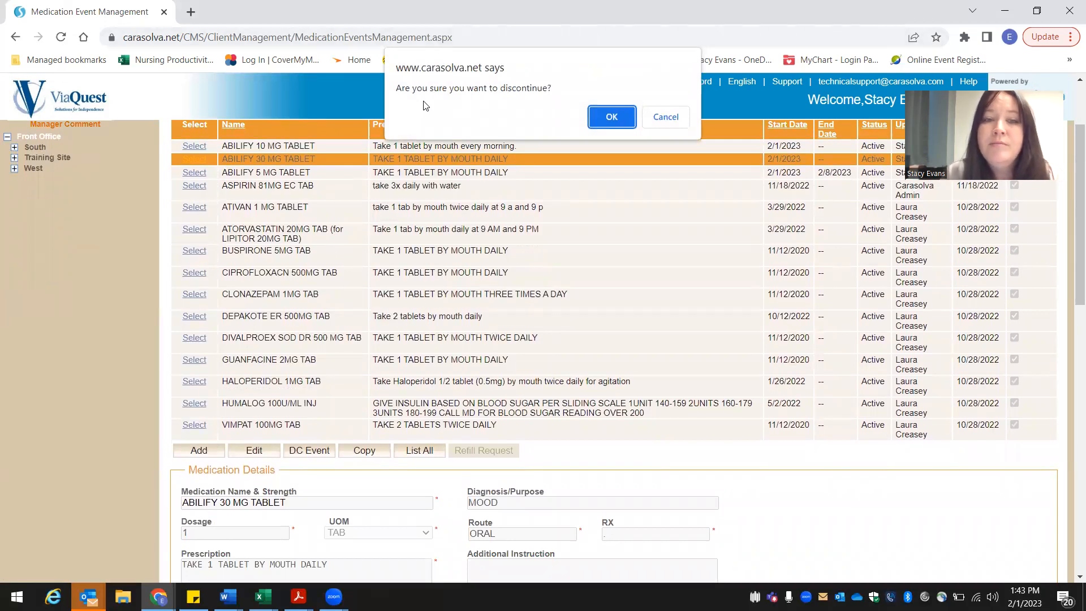
{"action": "left_click", "coordinate": [609, 117]}
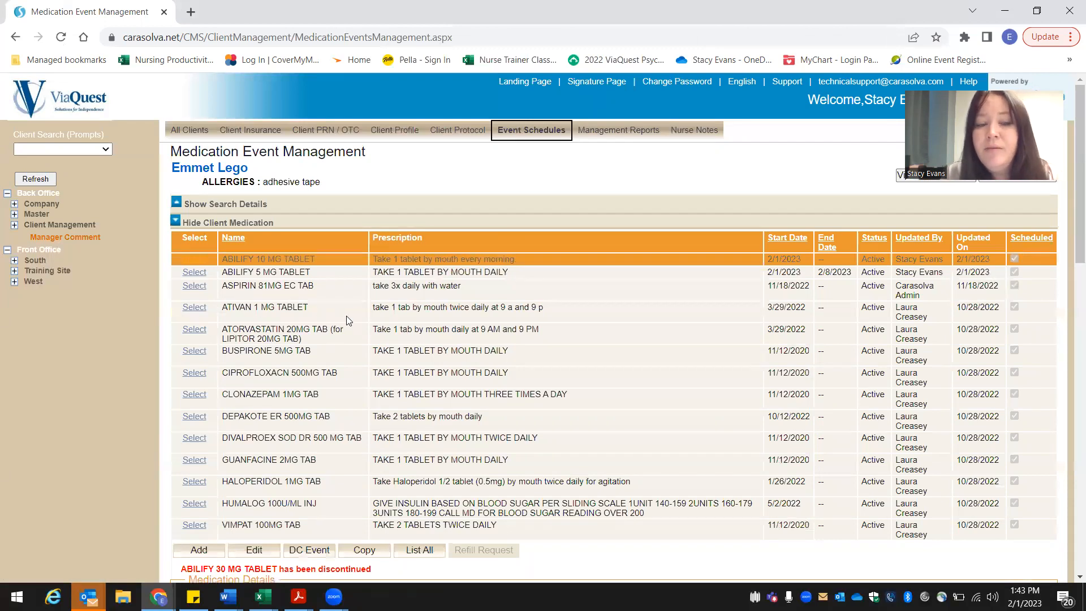
Step: Discontinue the ABILIFY 10 MG TABLET event with the prescription "Take 1 tablet by mouth every morning." and confirm
{"action": "left_click", "coordinate": [195, 260]}
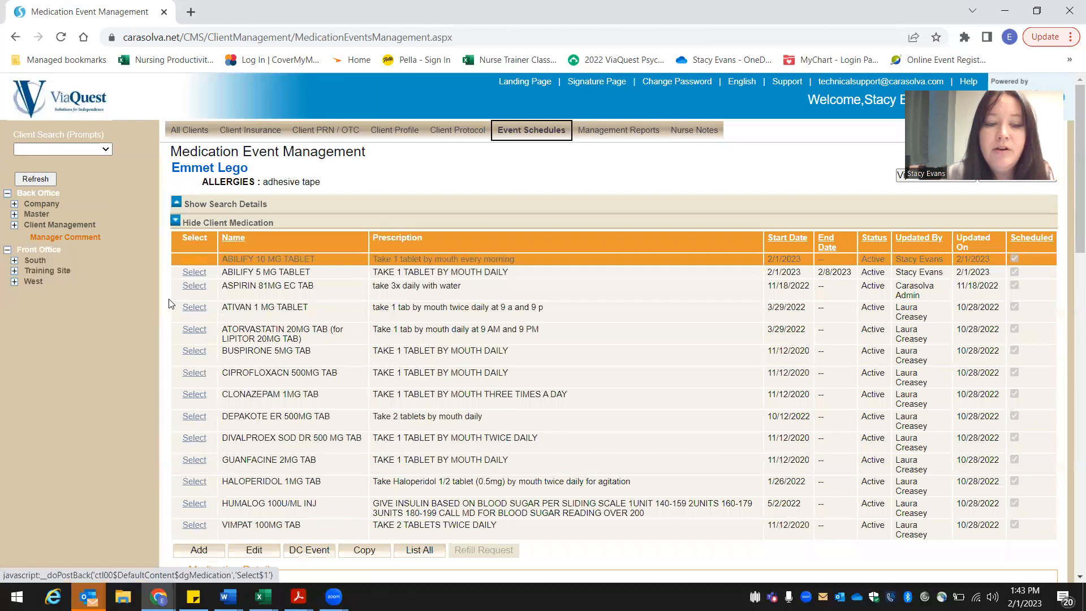
{"action": "left_click", "coordinate": [322, 552]}
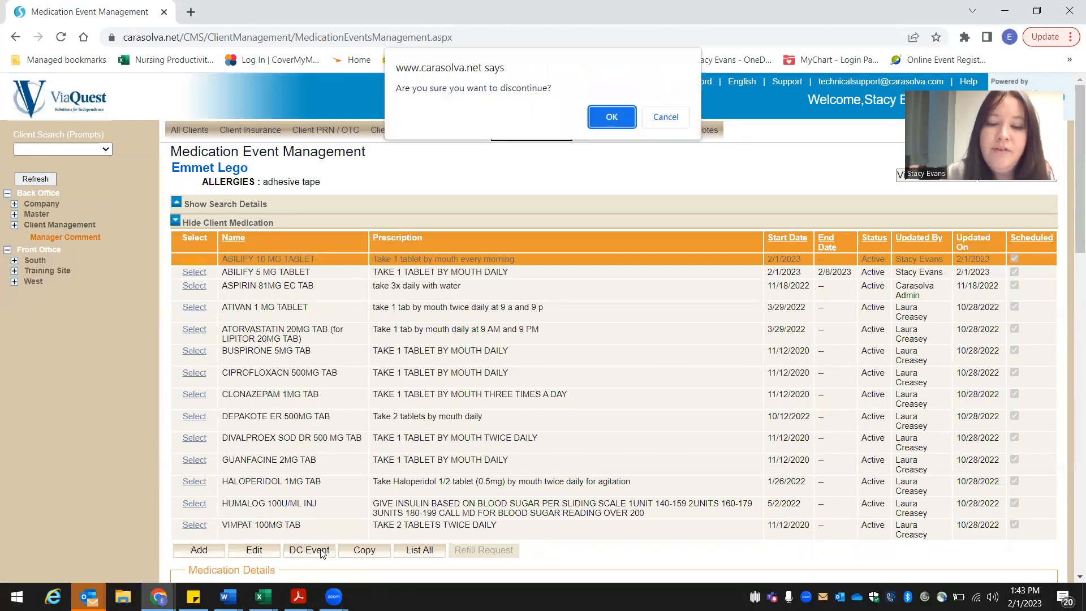
{"action": "left_click", "coordinate": [609, 120]}
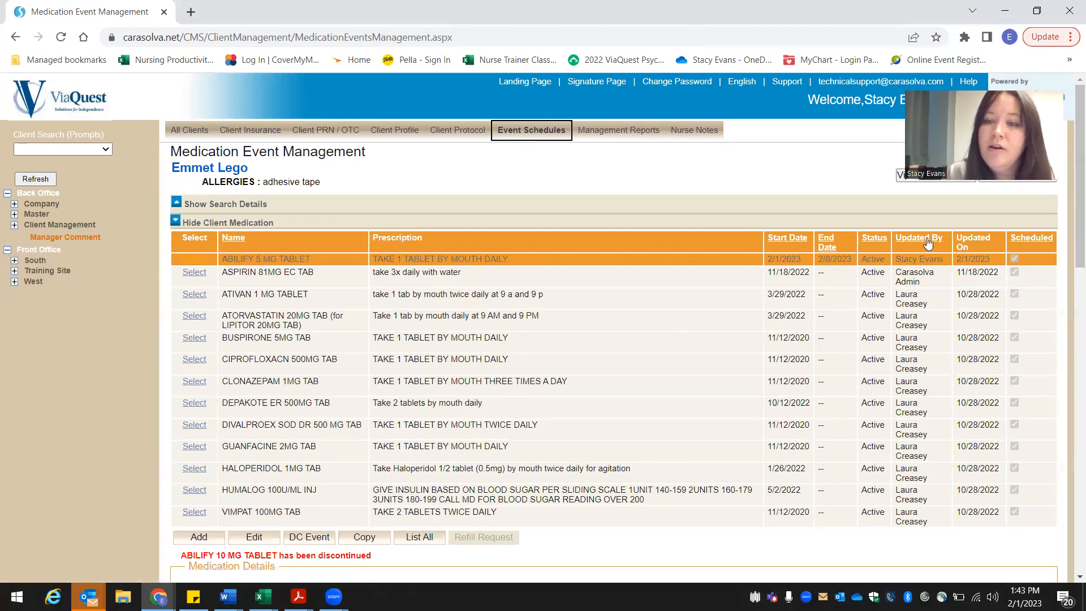
Step: Check the remaining Abilify rows on the client's current med sheet, then go back to the client prompts
{"action": "left_click", "coordinate": [900, 177]}
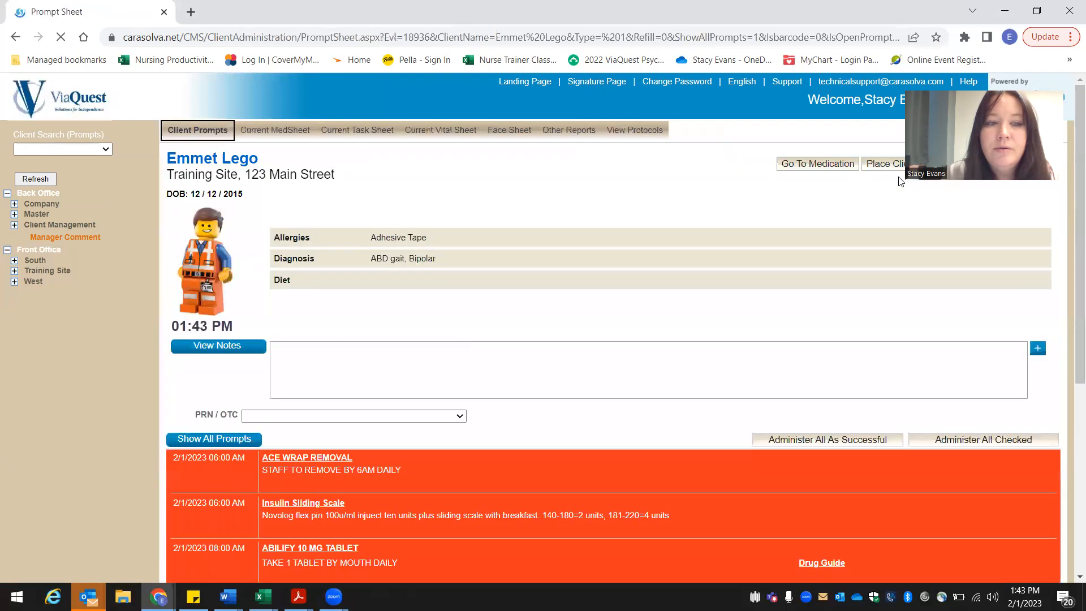
{"action": "left_click", "coordinate": [272, 144]}
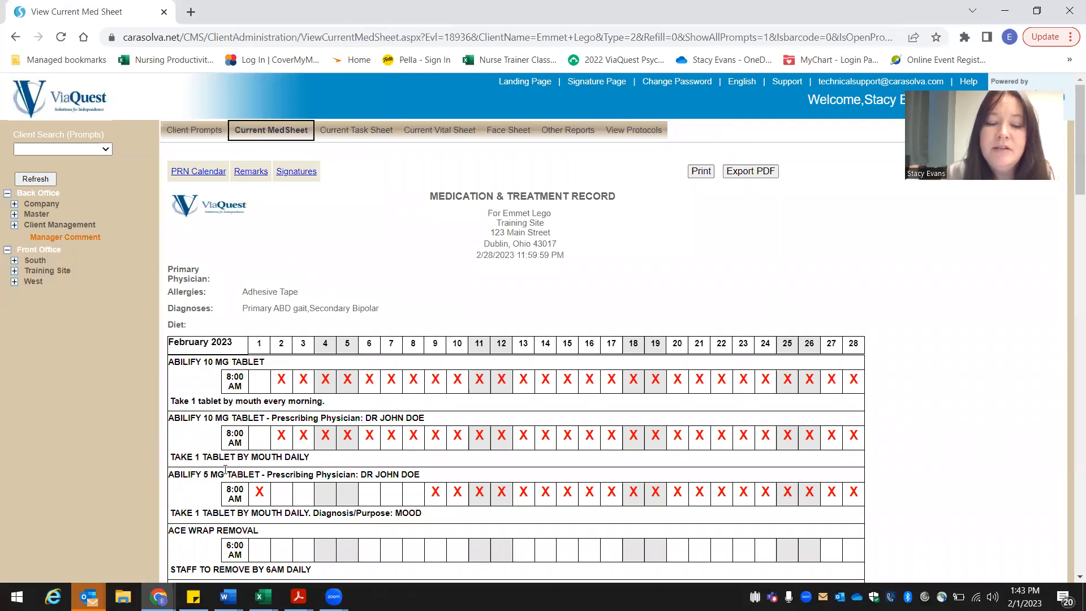
{"action": "scroll", "coordinate": [108, 481], "scroll_direction": "down", "scroll_amount": 2}
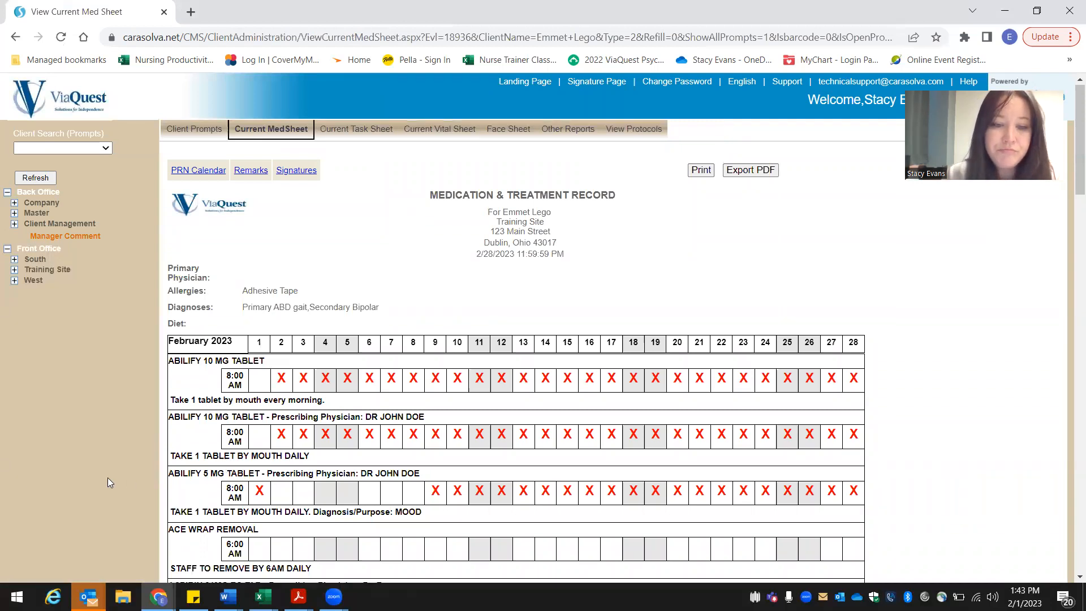
{"action": "scroll", "coordinate": [108, 478], "scroll_direction": "up", "scroll_amount": 2}
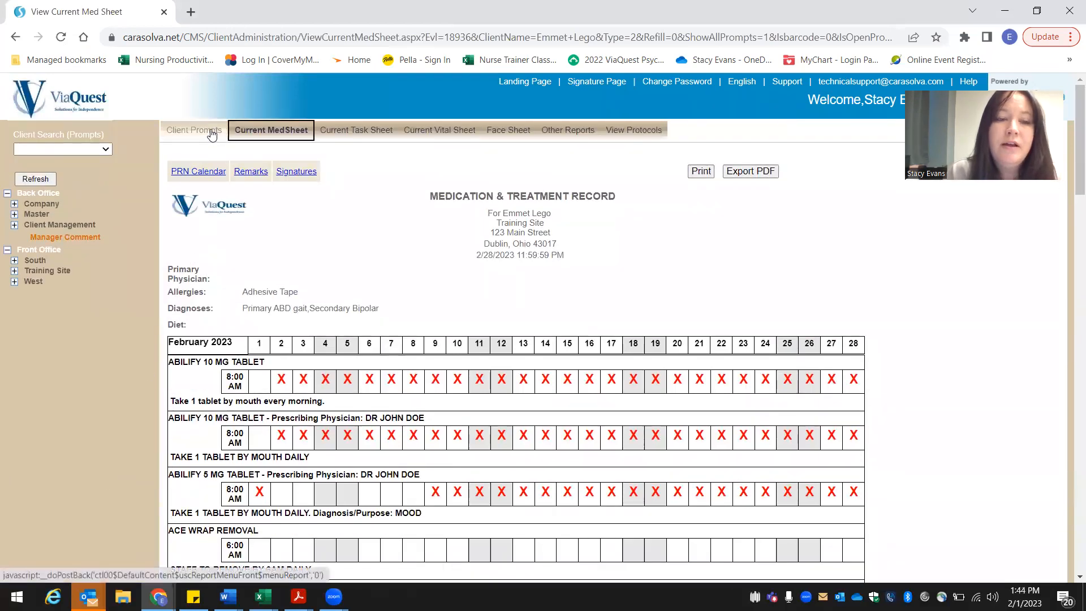
{"action": "left_click", "coordinate": [211, 134]}
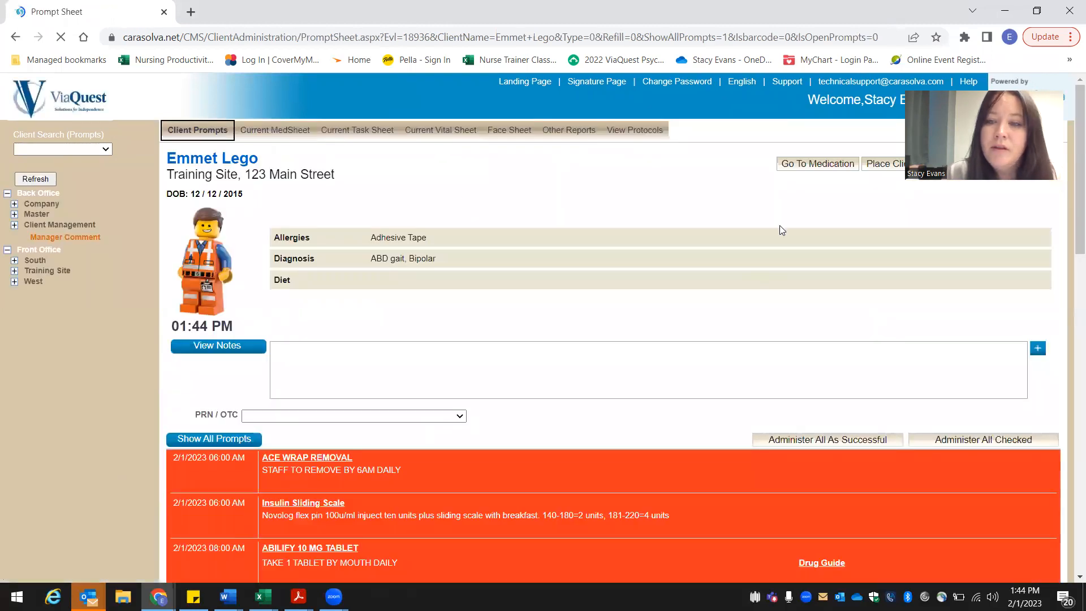
Step: Go to the client's medication events and list all of them, including the discontinued ones
{"action": "left_click", "coordinate": [824, 164]}
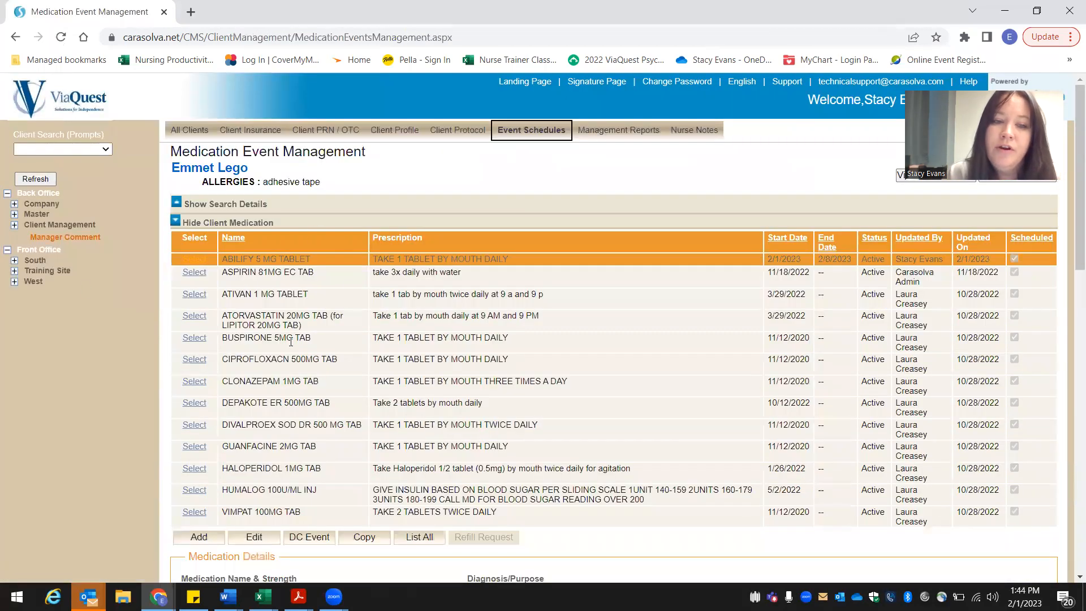
{"action": "mouse_move", "coordinate": [343, 271]}
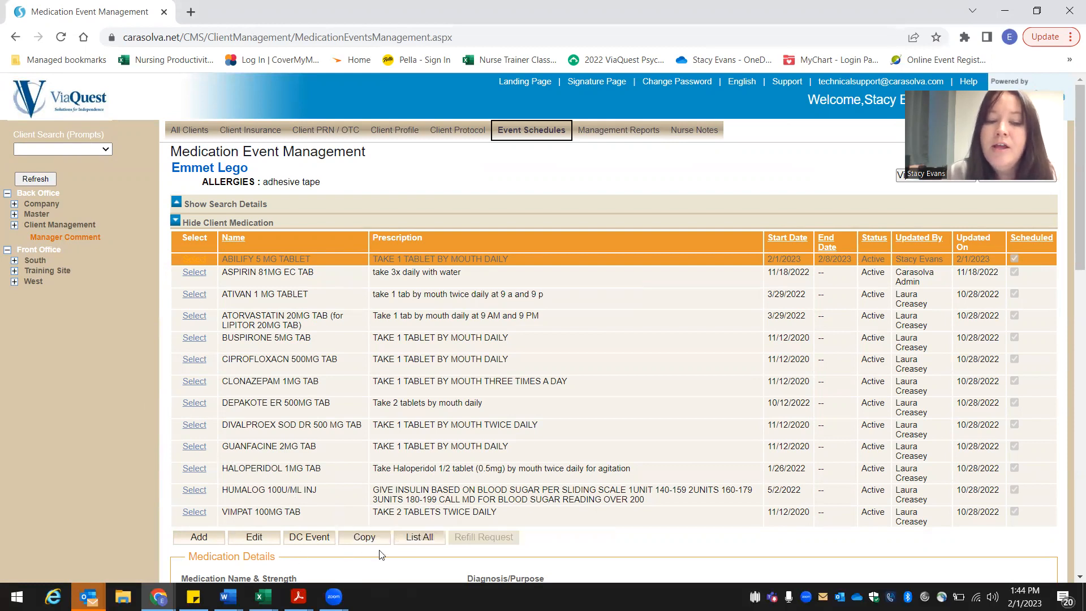
{"action": "left_click", "coordinate": [420, 538]}
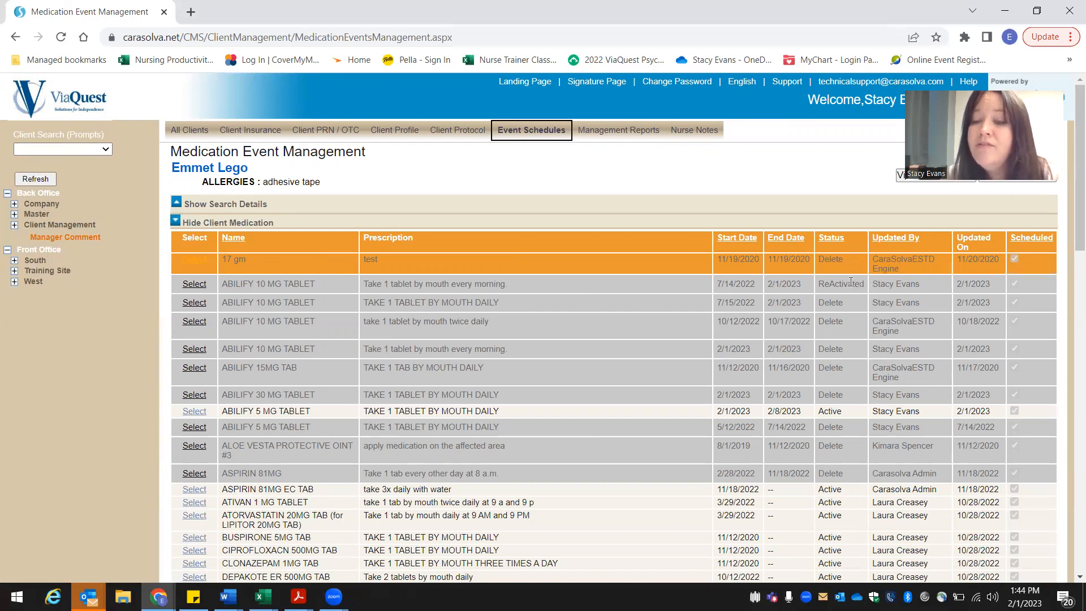
{"action": "mouse_move", "coordinate": [844, 422]}
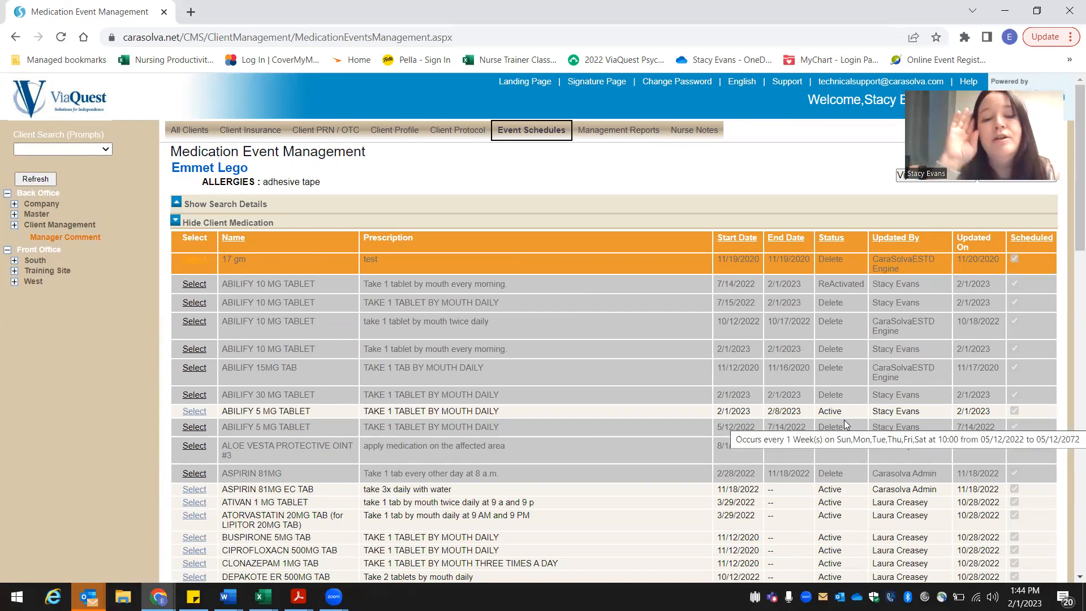
Step: Re-activate the discontinued ABILIFY 30 MG TABLET event that started 2/1/2023 and save it with its existing details
{"action": "left_click", "coordinate": [195, 396]}
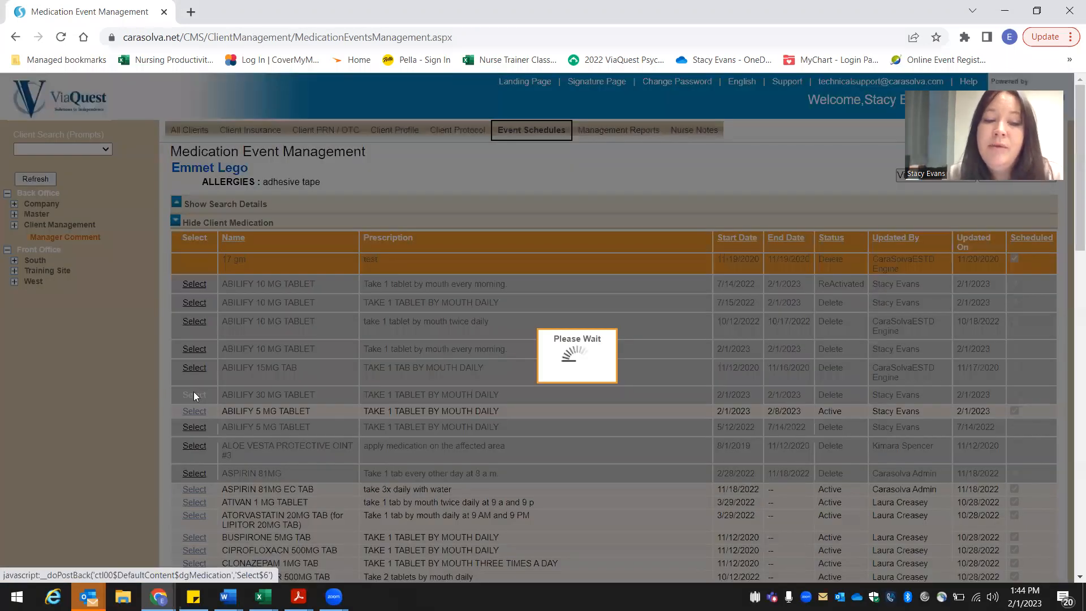
{"action": "scroll", "coordinate": [136, 411], "scroll_direction": "down", "scroll_amount": 4}
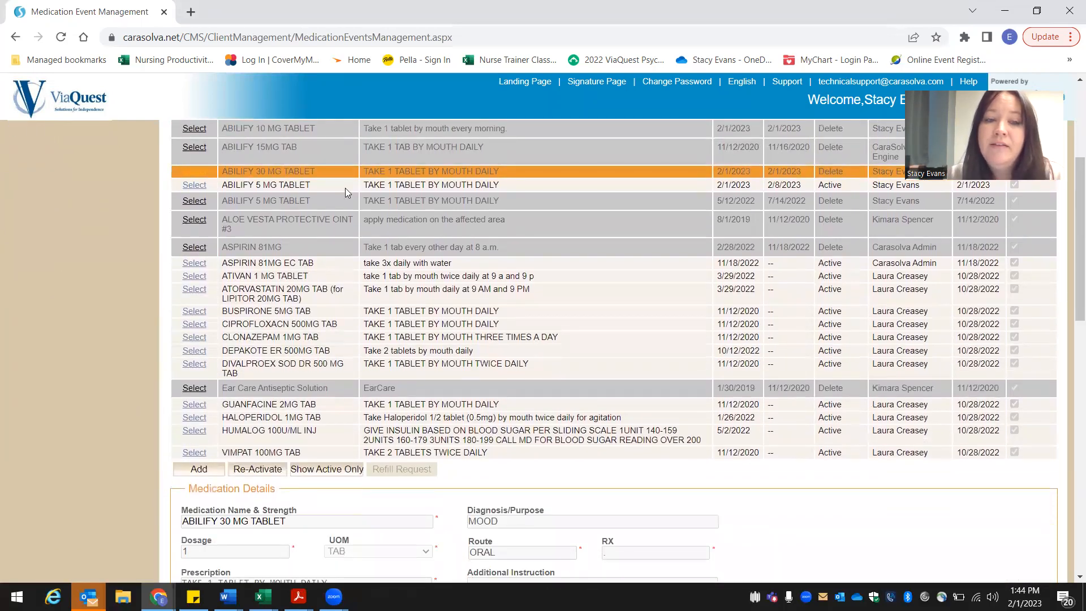
{"action": "left_click", "coordinate": [272, 473]}
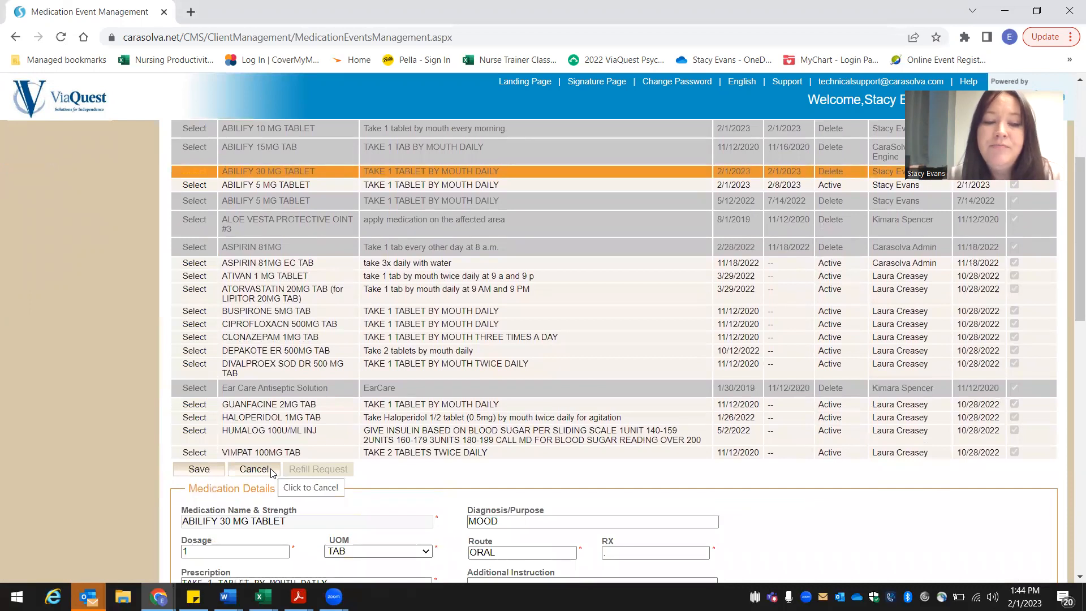
{"action": "left_click", "coordinate": [201, 469]}
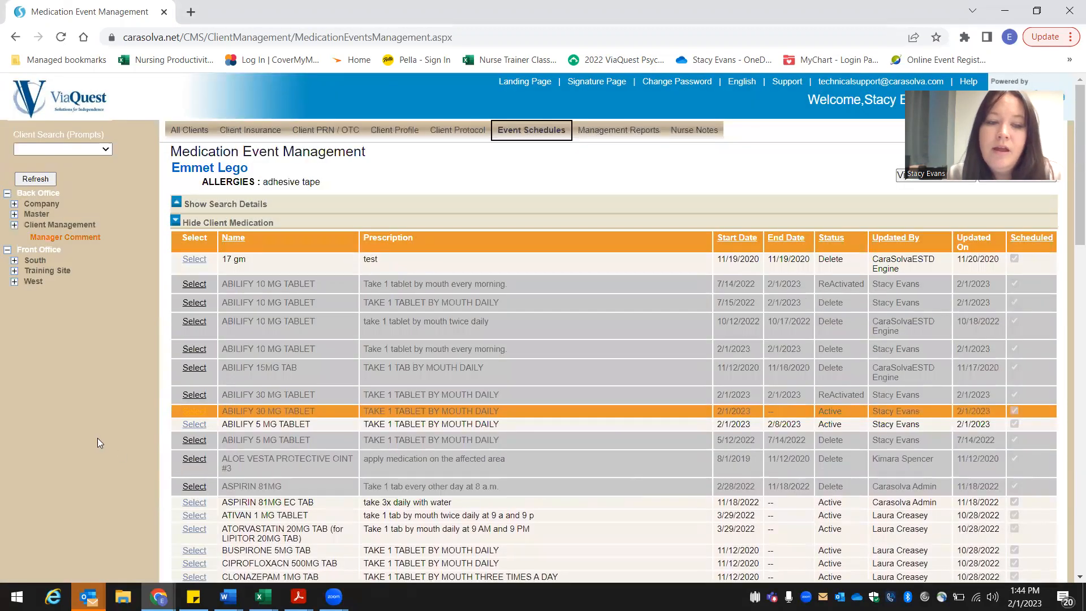
Step: Limit the medication list to active events only and review the Abilify entries
{"action": "scroll", "coordinate": [102, 436], "scroll_direction": "down", "scroll_amount": 4}
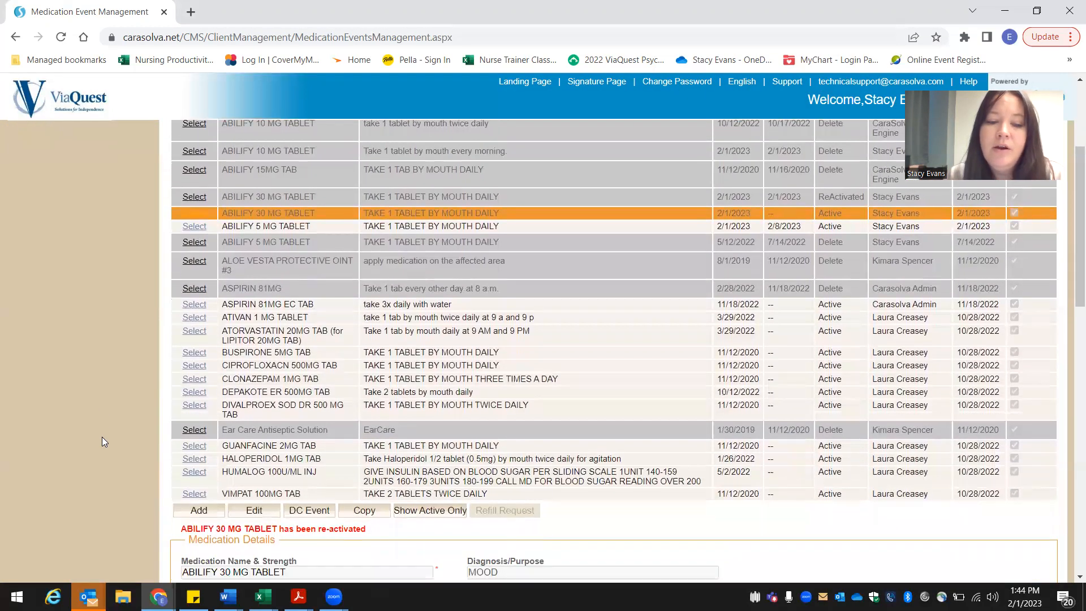
{"action": "left_click", "coordinate": [450, 511]}
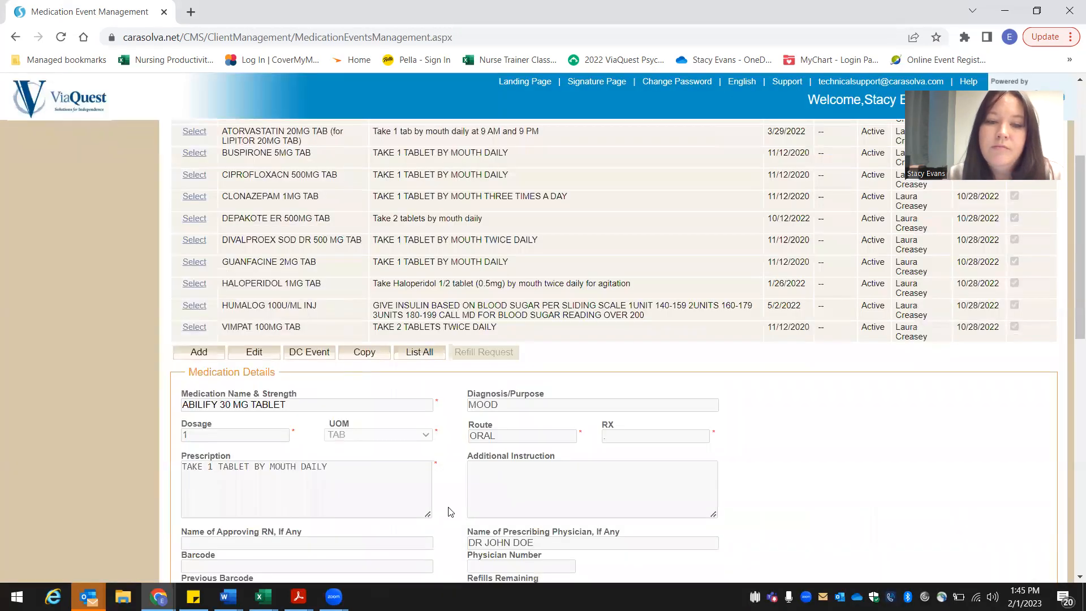
{"action": "scroll", "coordinate": [121, 403], "scroll_direction": "up", "scroll_amount": 3}
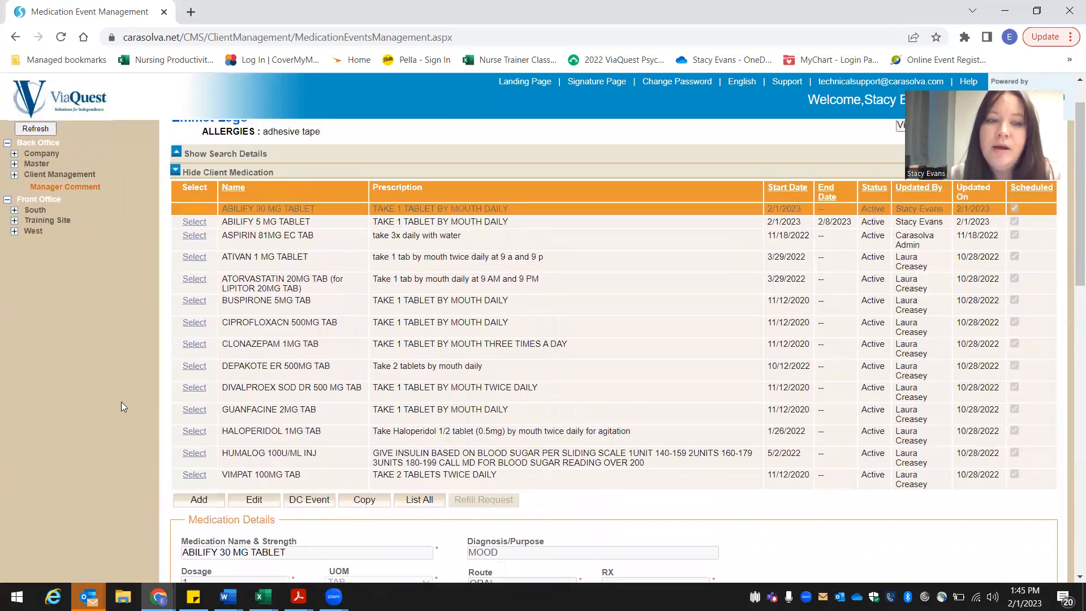
{"action": "scroll", "coordinate": [121, 402], "scroll_direction": "up", "scroll_amount": 1}
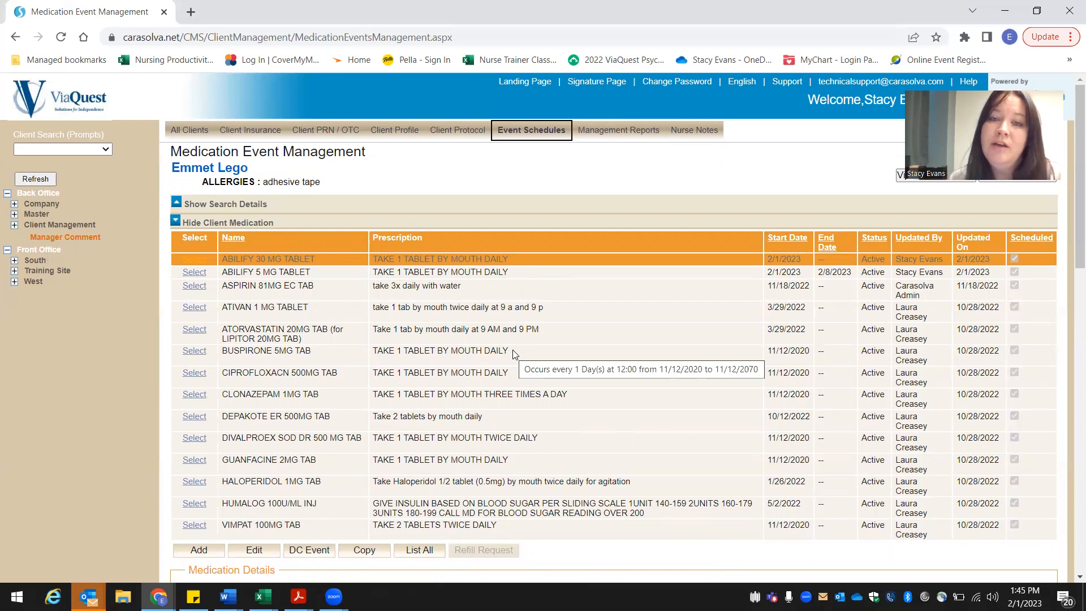
Step: Examine the Abilify rows for February 2023 on the client's current med sheet, then return to the client prompts
{"action": "left_click", "coordinate": [901, 177]}
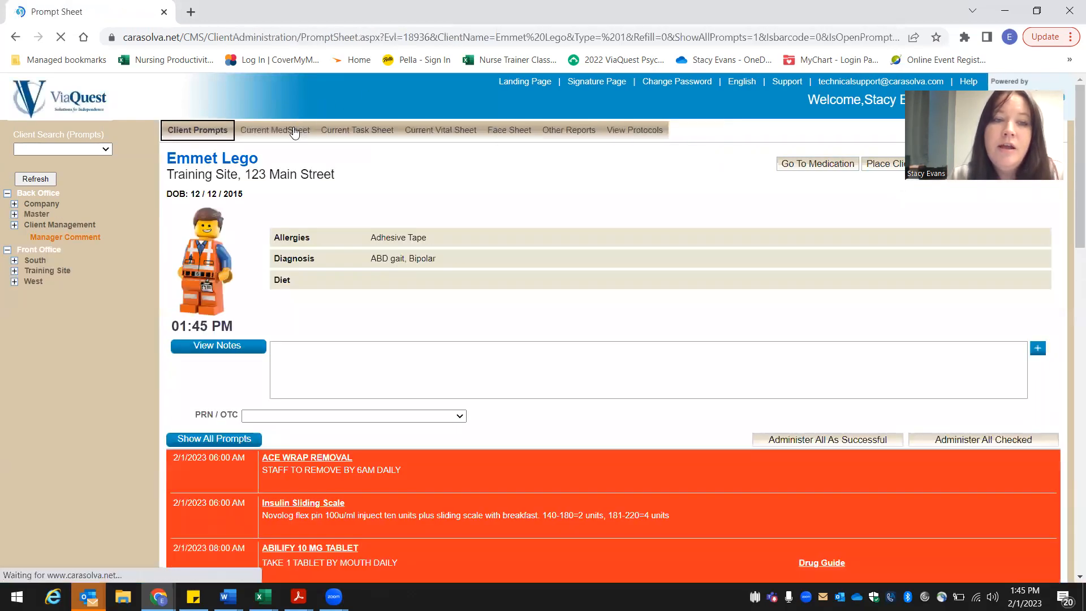
{"action": "left_click", "coordinate": [294, 131]}
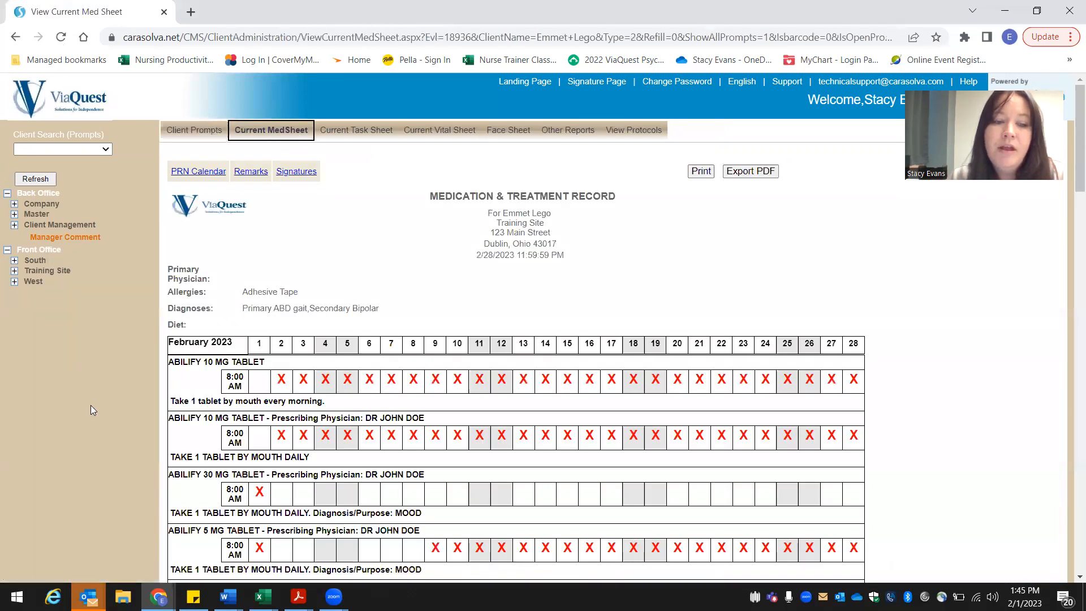
{"action": "scroll", "coordinate": [91, 405], "scroll_direction": "down", "scroll_amount": 1}
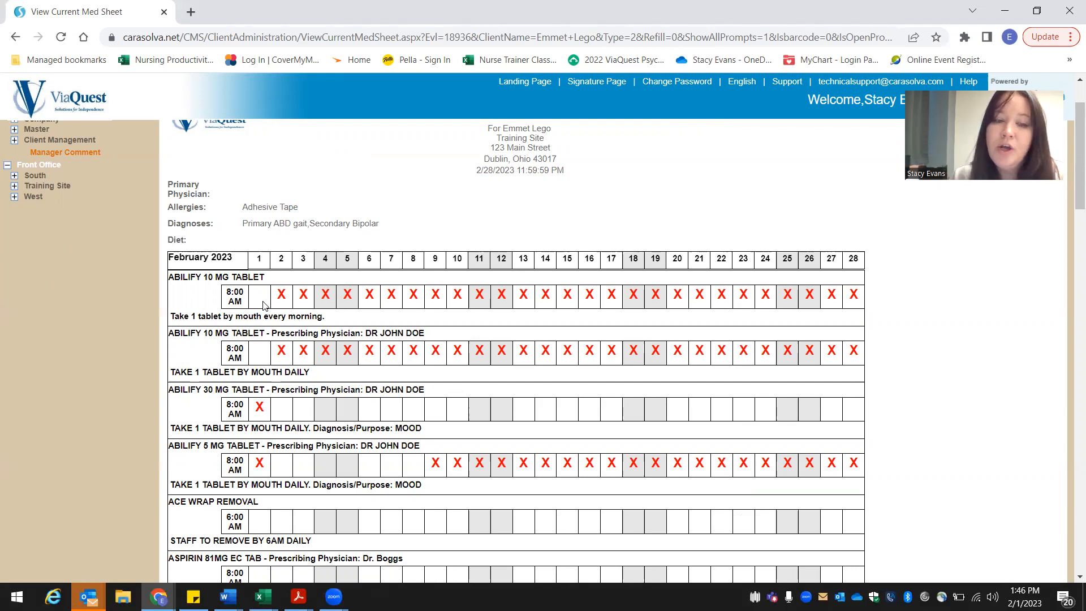
{"action": "scroll", "coordinate": [263, 306], "scroll_direction": "up", "scroll_amount": 3}
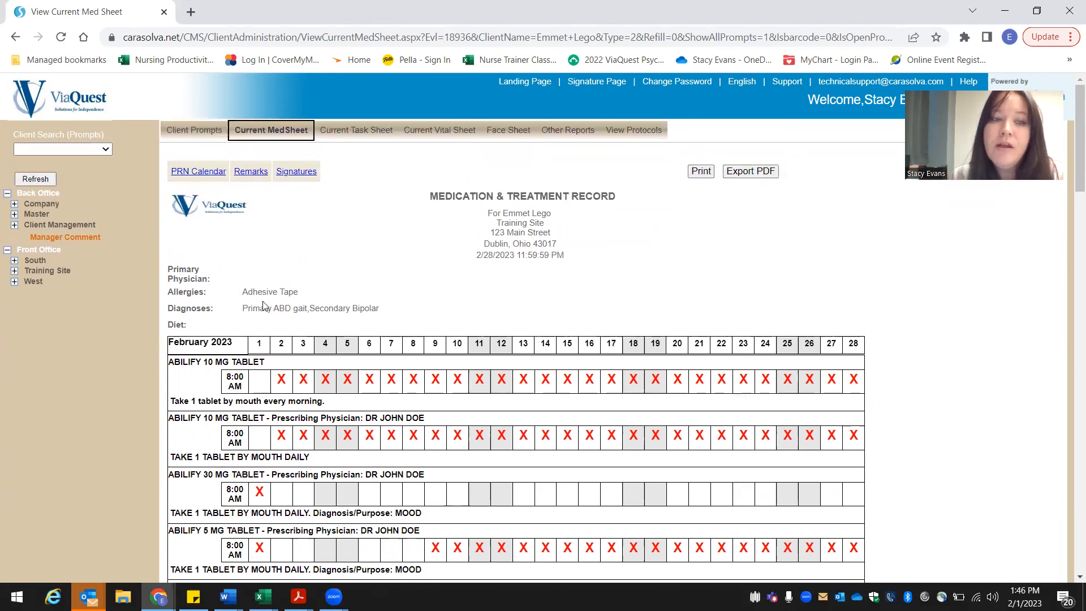
{"action": "left_click", "coordinate": [194, 136]}
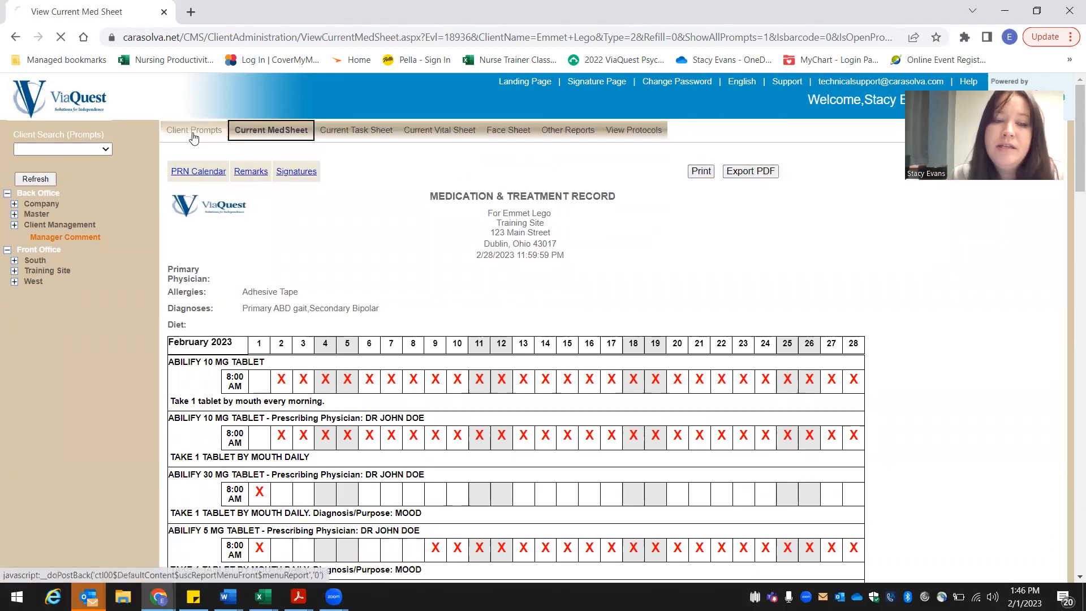